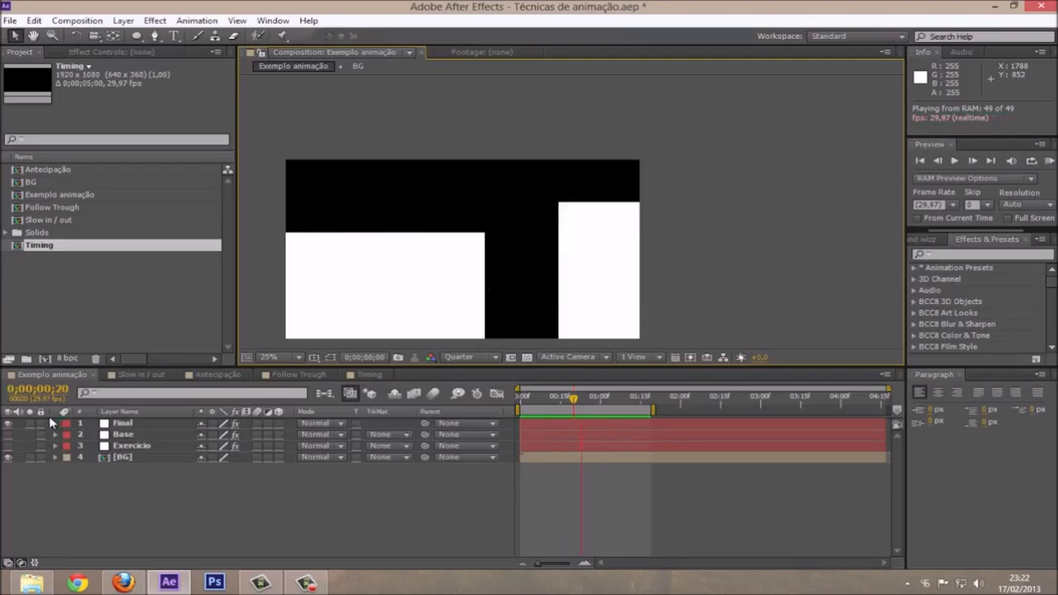
Hide the Final layer, make the Base layer visible, and preview the Base ball animation.
click(117, 425)
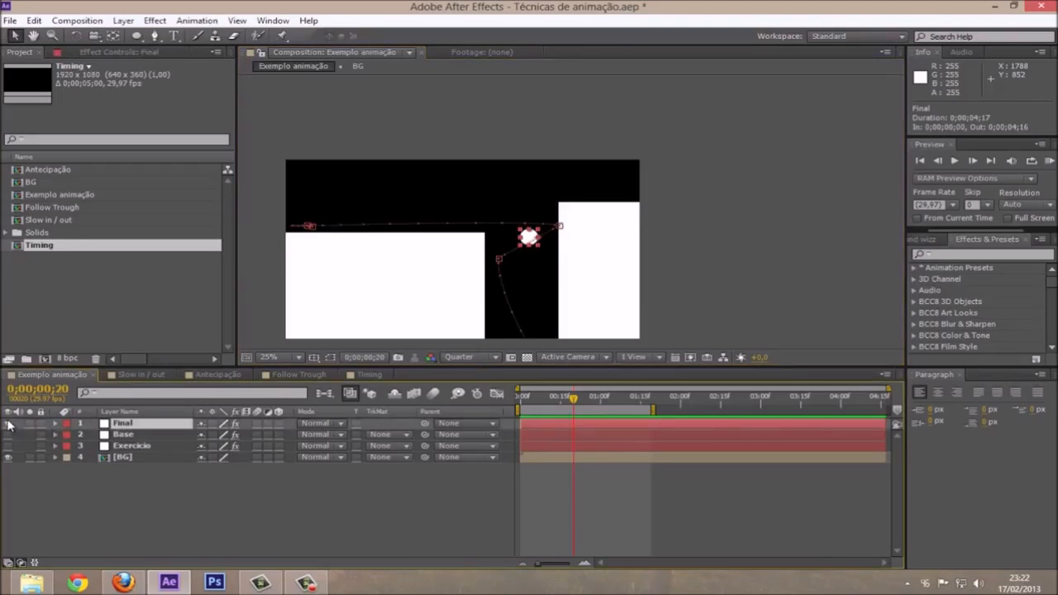
click(8, 424)
click(9, 434)
click(124, 434)
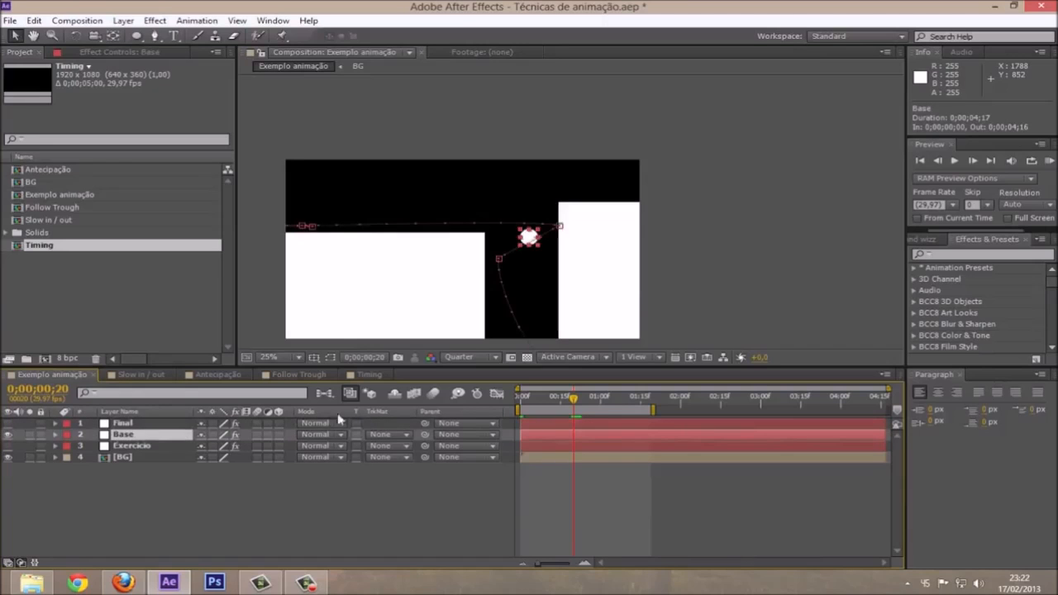
click(393, 499)
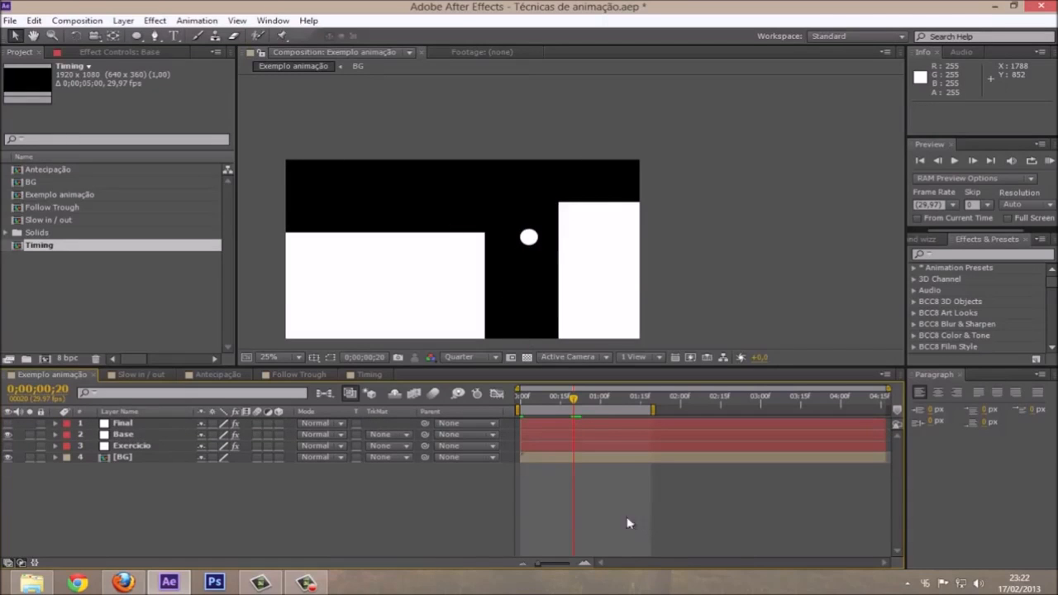
key(KP_0)
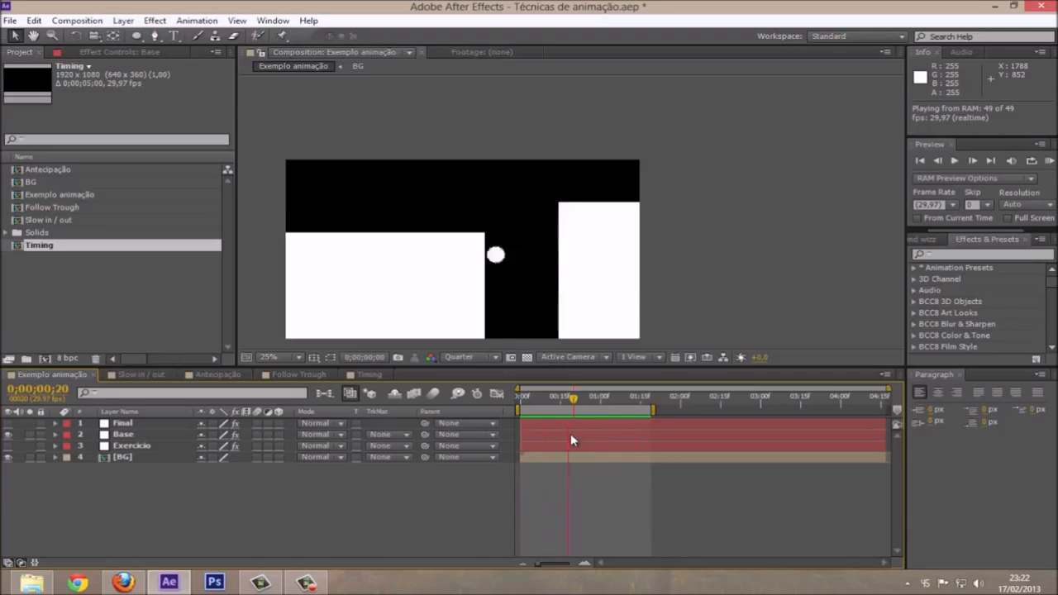
key(space)
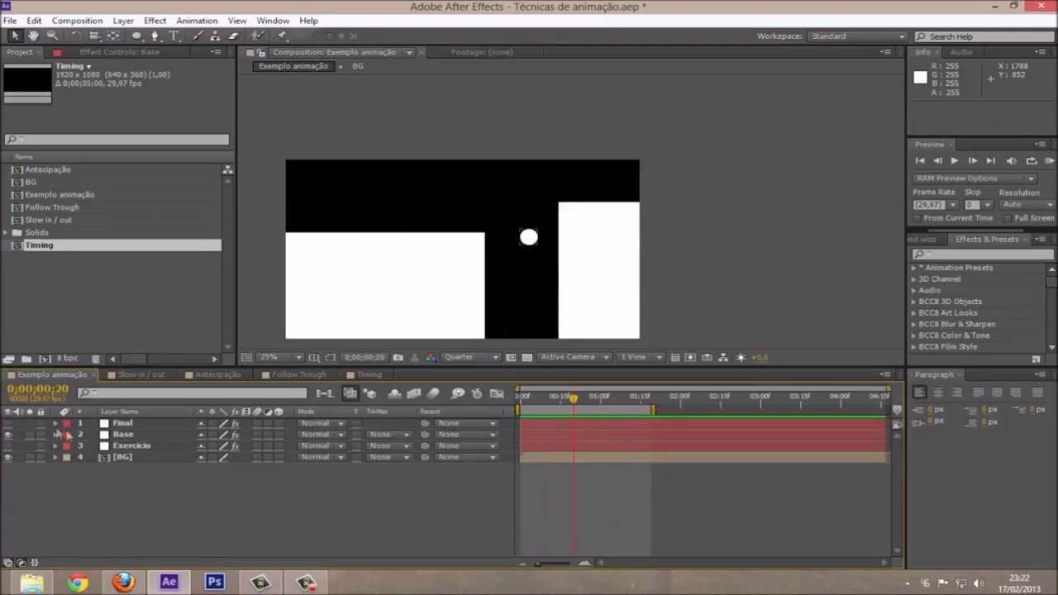
Compare the two versions by previewing the Final layer without Base, and the Base layer without Final.
click(9, 435)
click(9, 423)
key(KP_0)
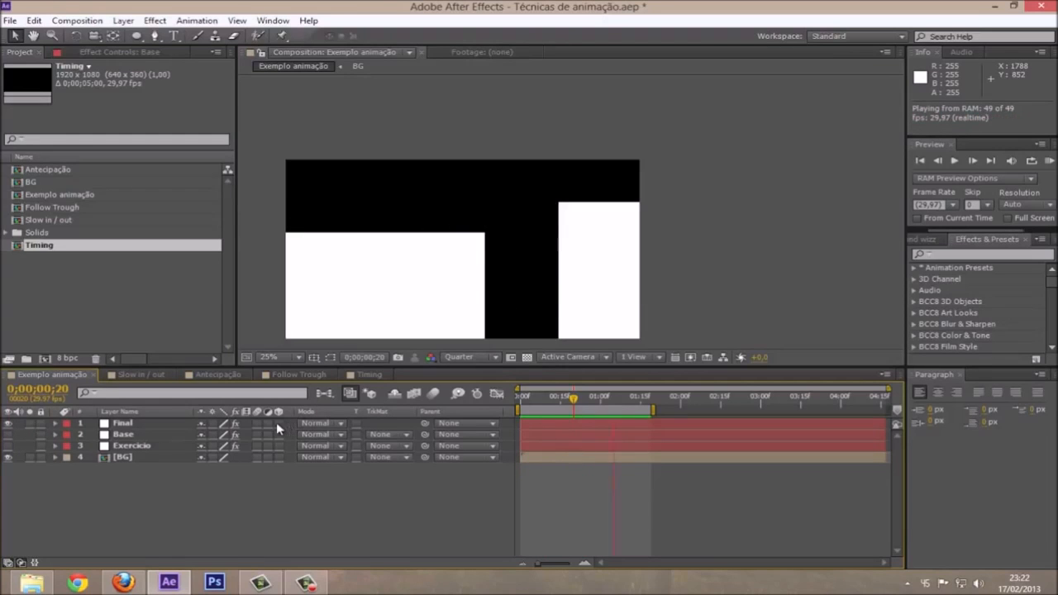
key(space)
click(9, 423)
click(8, 435)
key(KP_0)
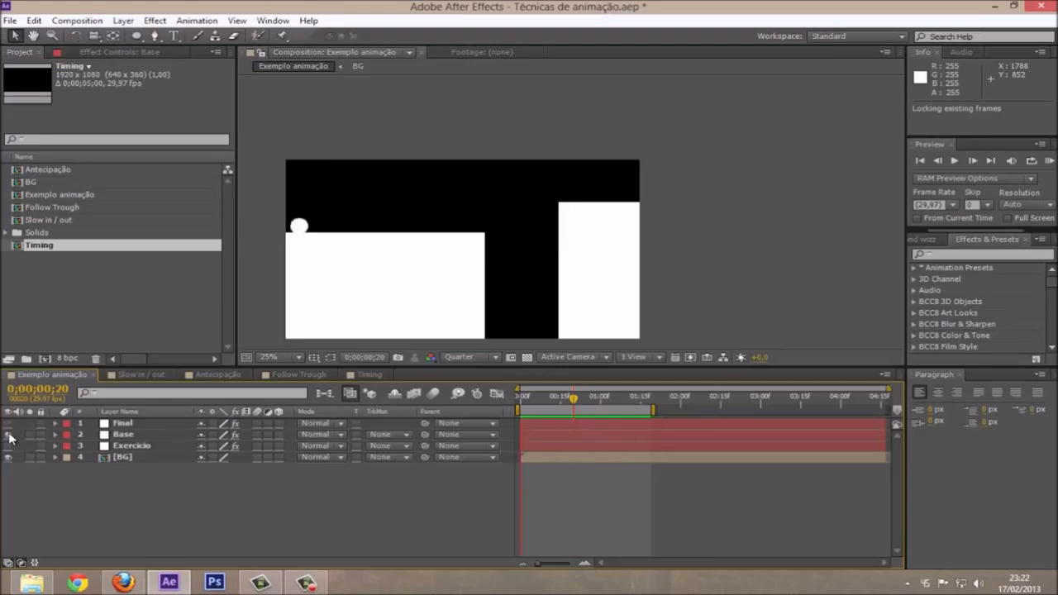
key(space)
Switch the Final layer's visibility back on and replay the preview to compare it with the Base version again.
click(9, 434)
click(9, 423)
key(KP_0)
key(space)
key(KP_0)
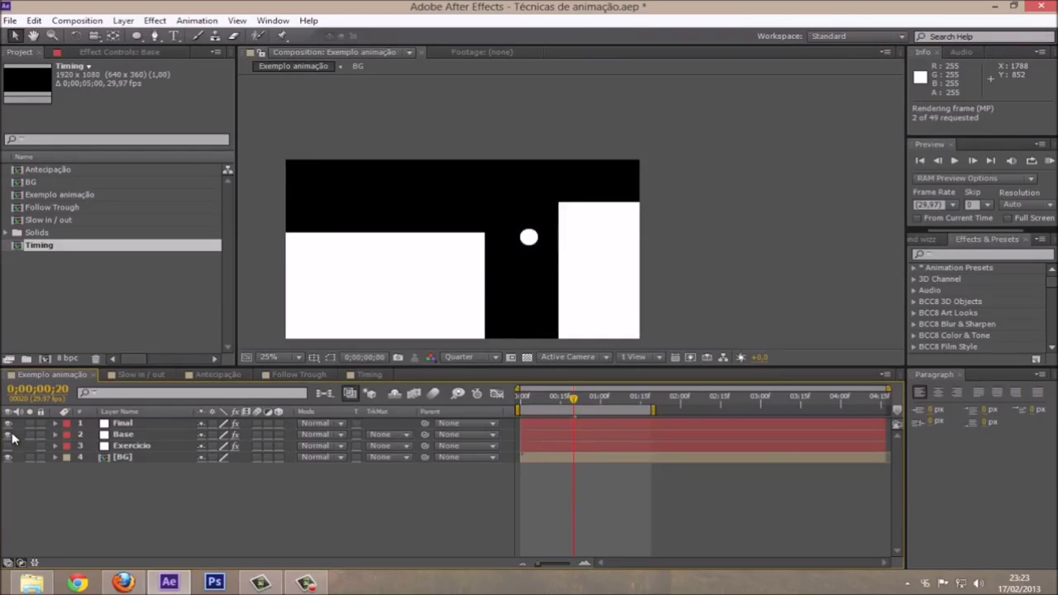
key(space)
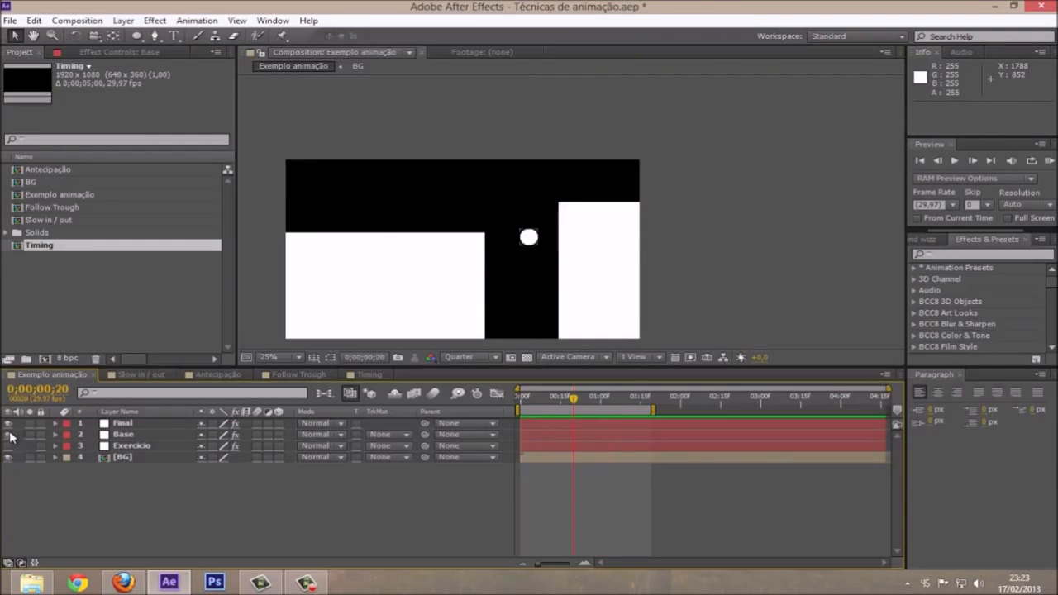
Leave only the Exercicio and BG layers visible, with Exercicio selected, and preview the result.
click(10, 424)
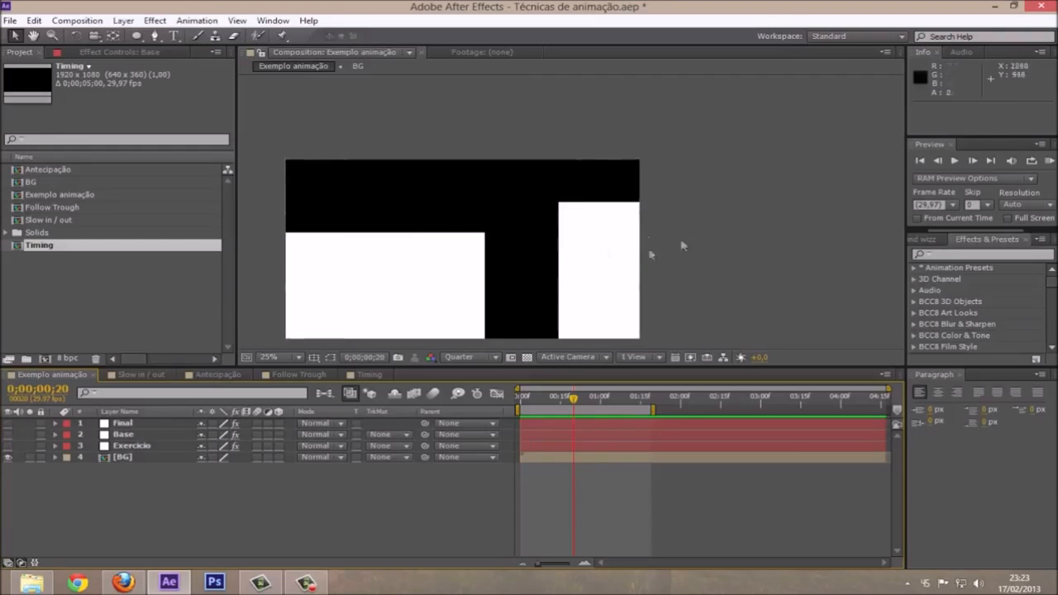
click(132, 446)
click(10, 445)
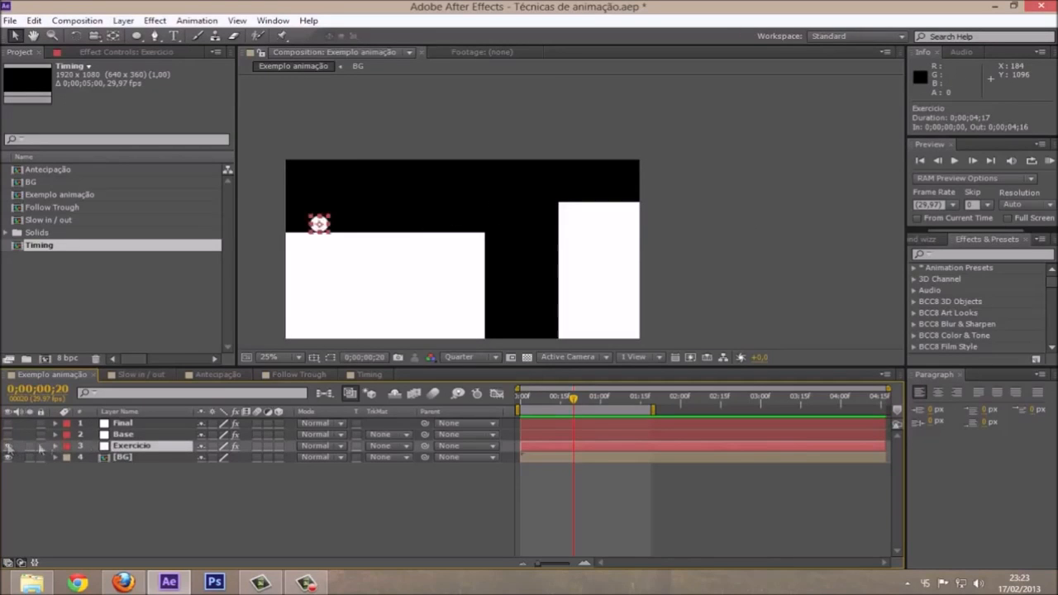
key(space)
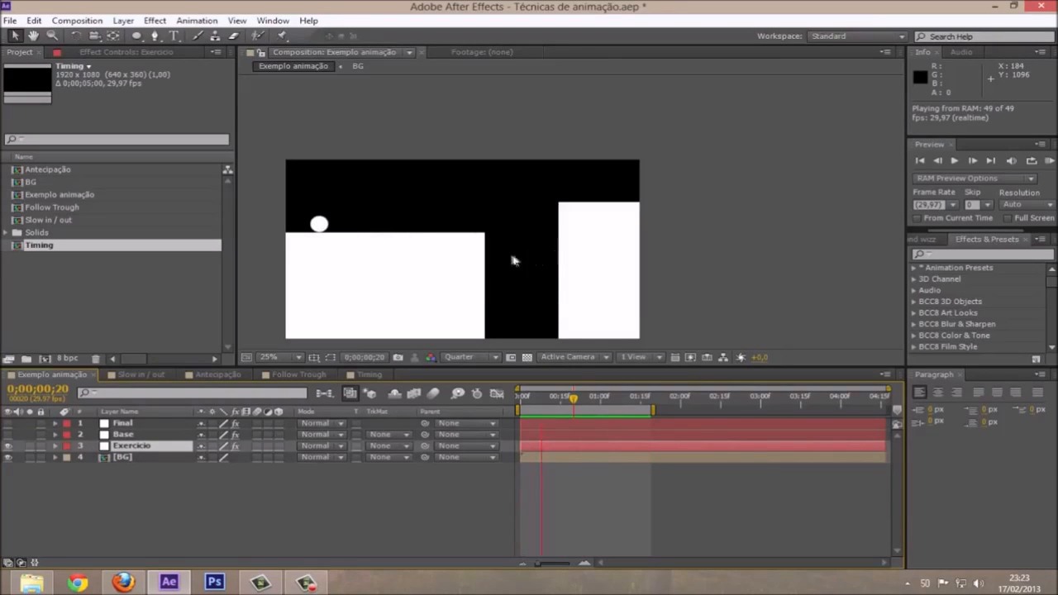
key(space)
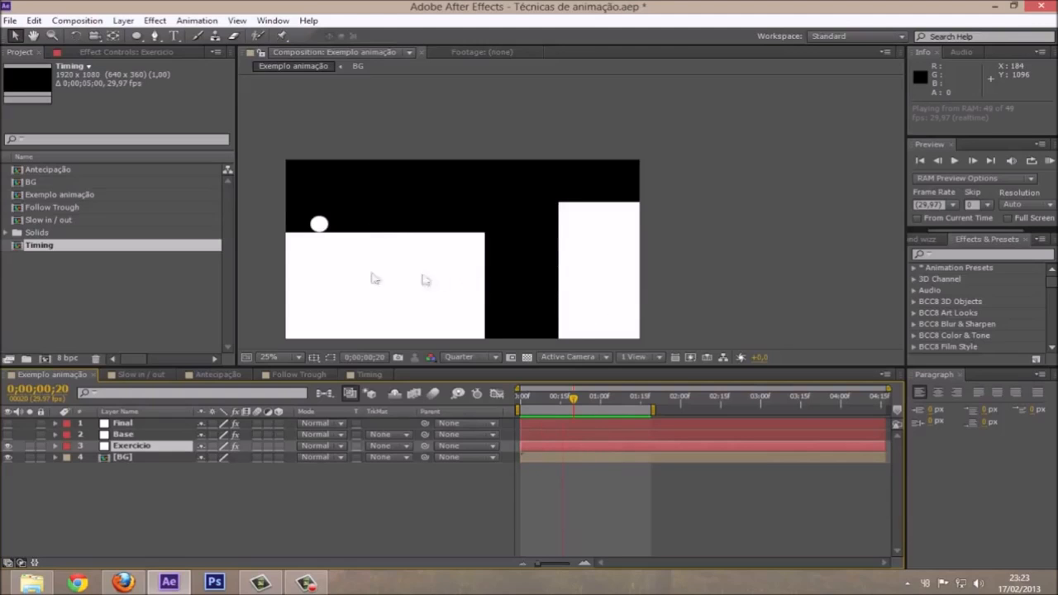
Examine the Exercicio ball in the scene and scrub through the timeline up to the end of the work area.
scroll(402, 239, up, 2)
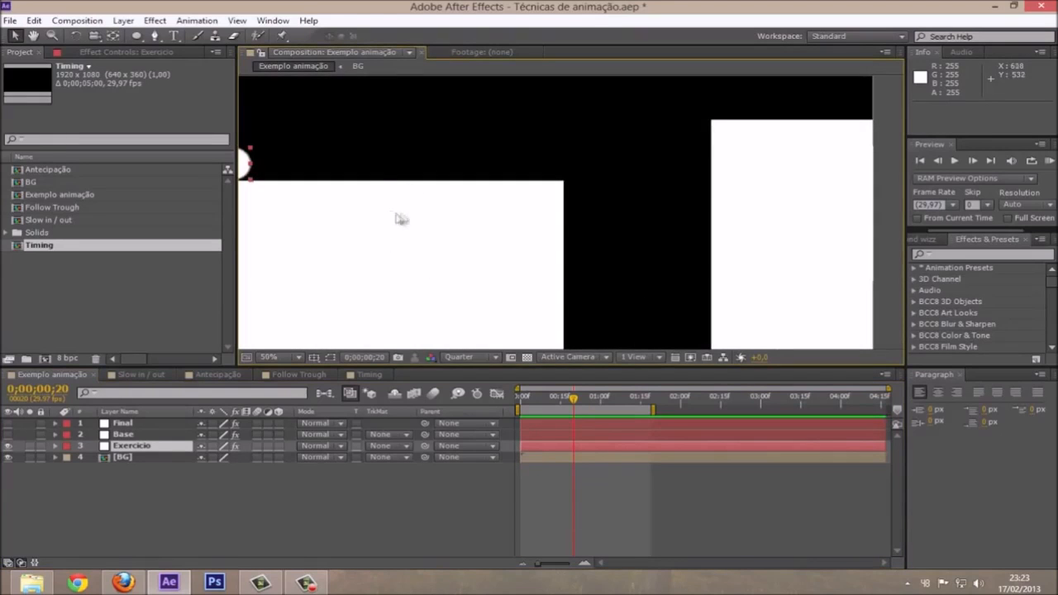
drag(402, 220, 437, 226)
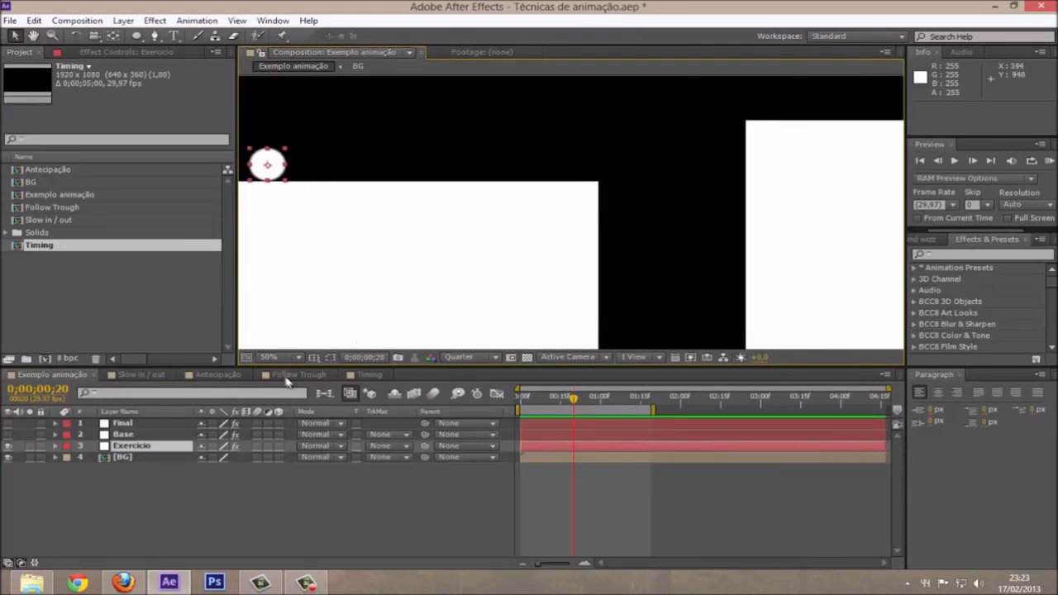
scroll(323, 283, down, 2)
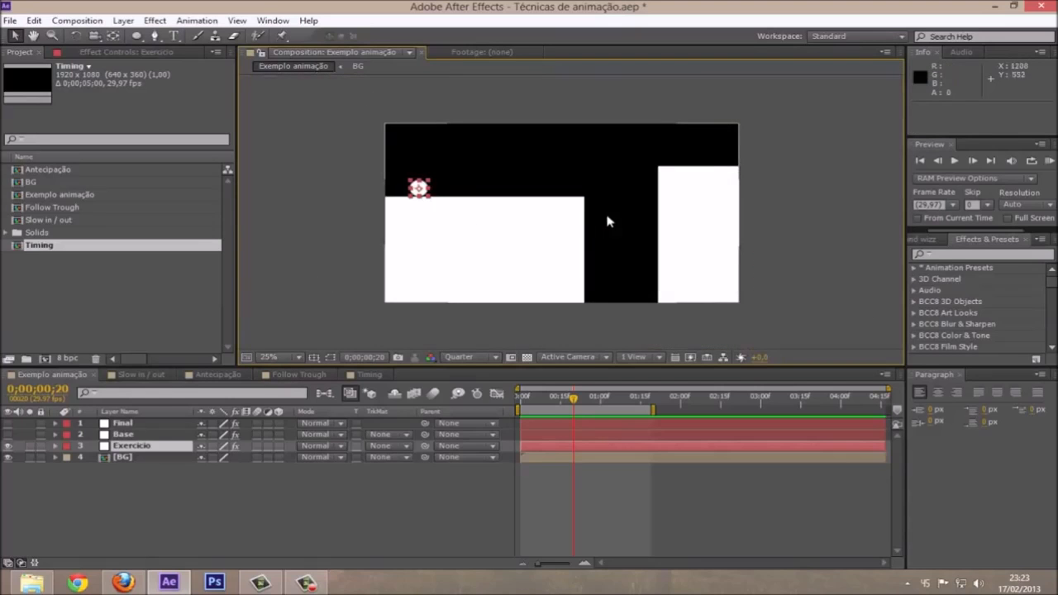
drag(570, 398, 493, 403)
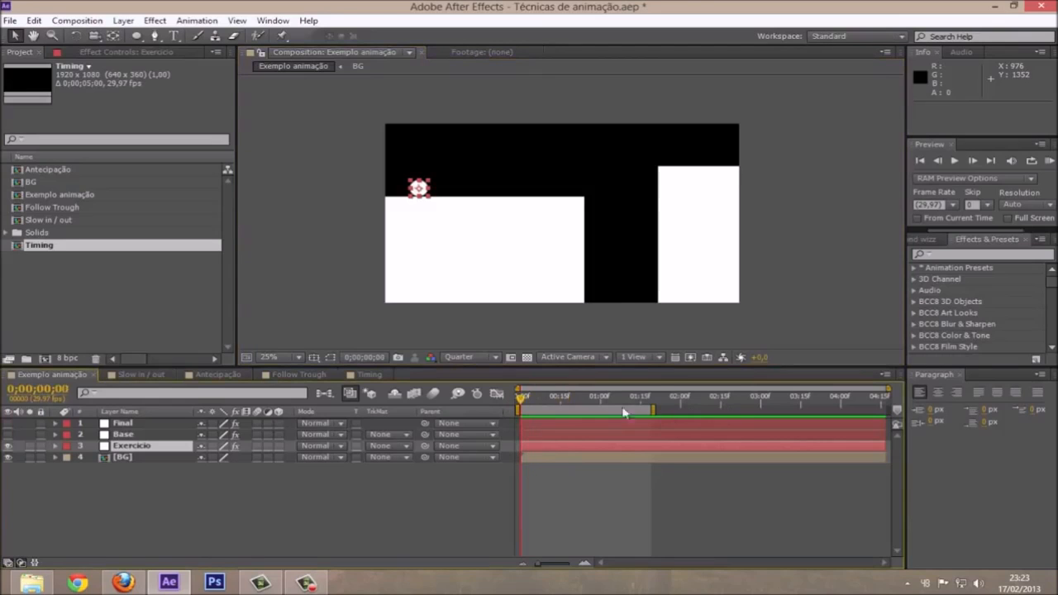
key(space)
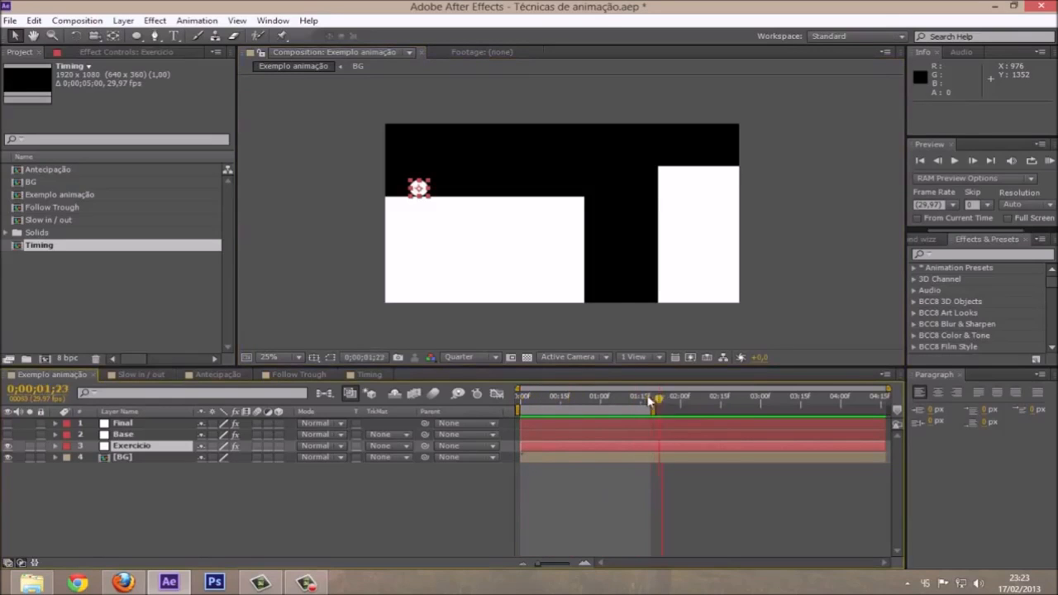
drag(564, 401, 595, 404)
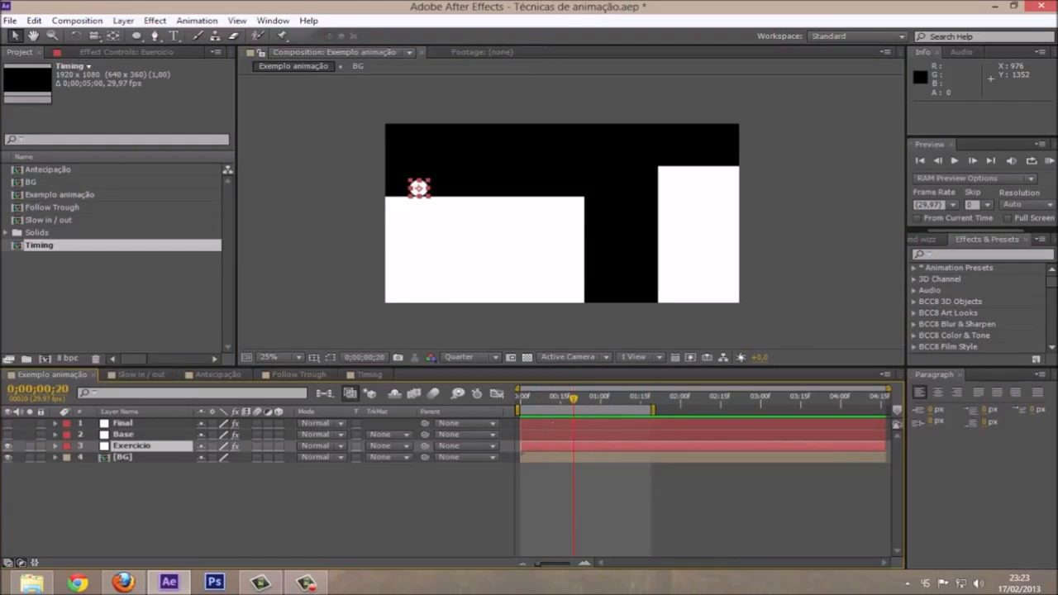
drag(587, 401, 649, 414)
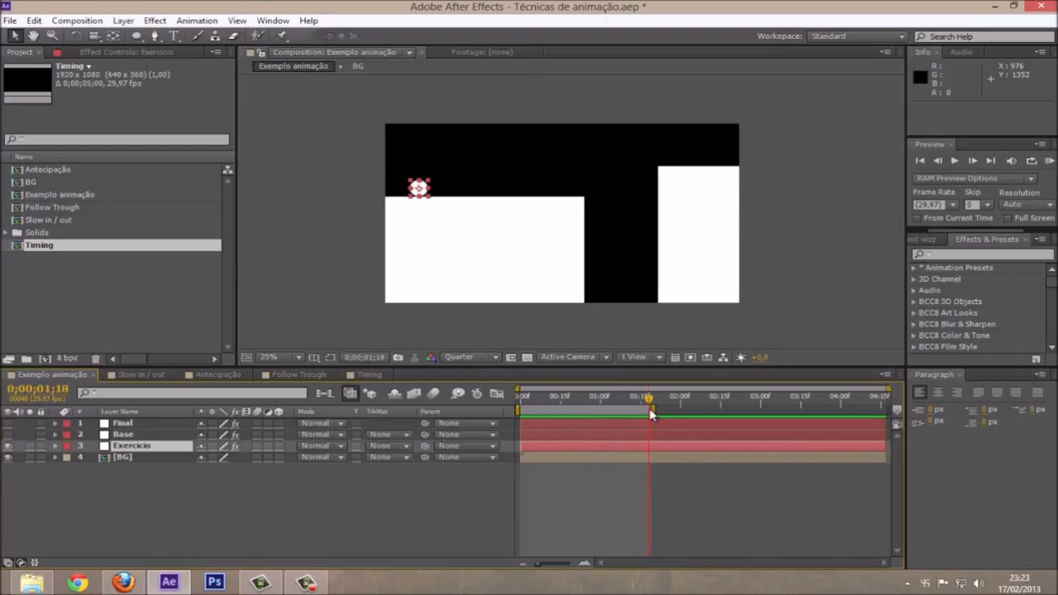
Return to the first frame and reveal and select the Position property of the Exercicio layer.
drag(620, 413, 505, 420)
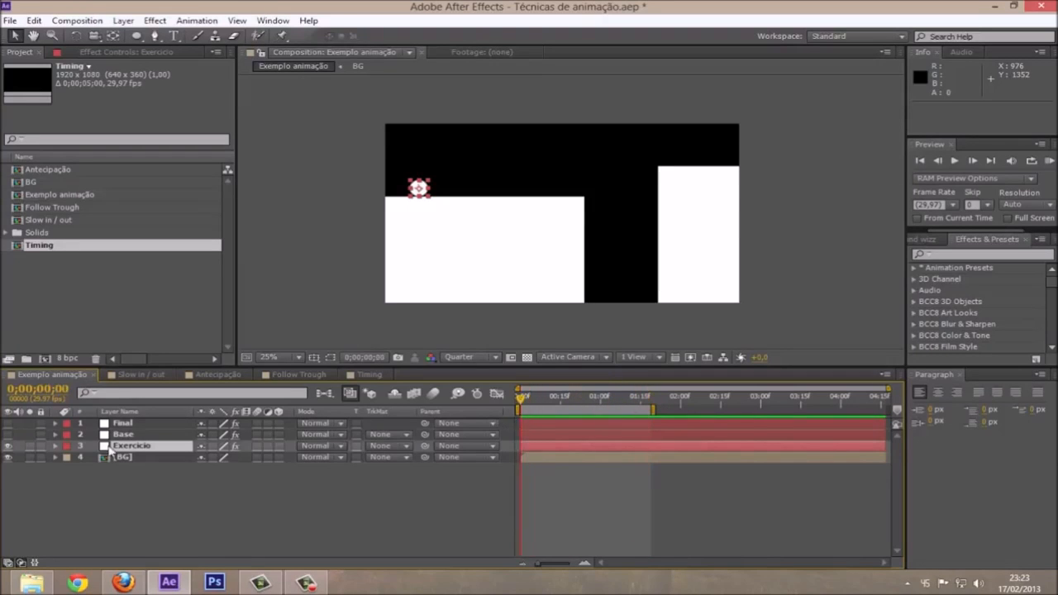
key(p)
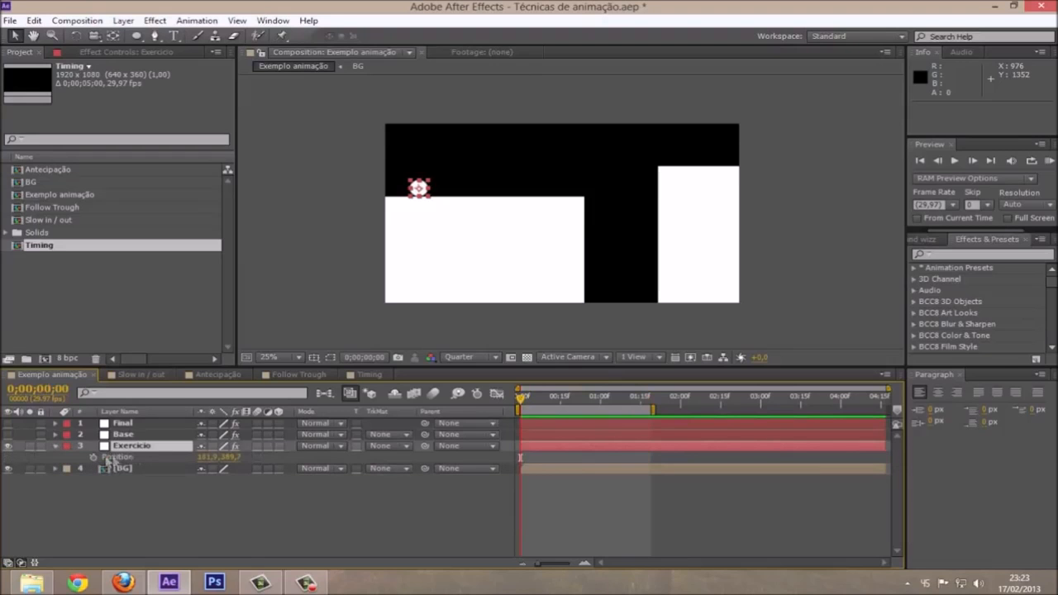
key(equal)
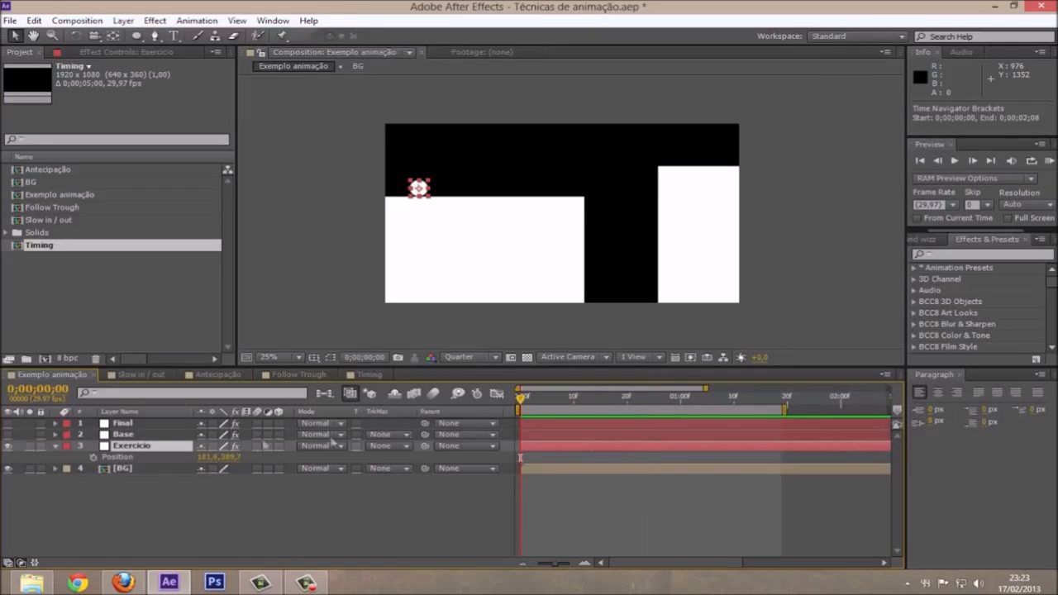
click(132, 460)
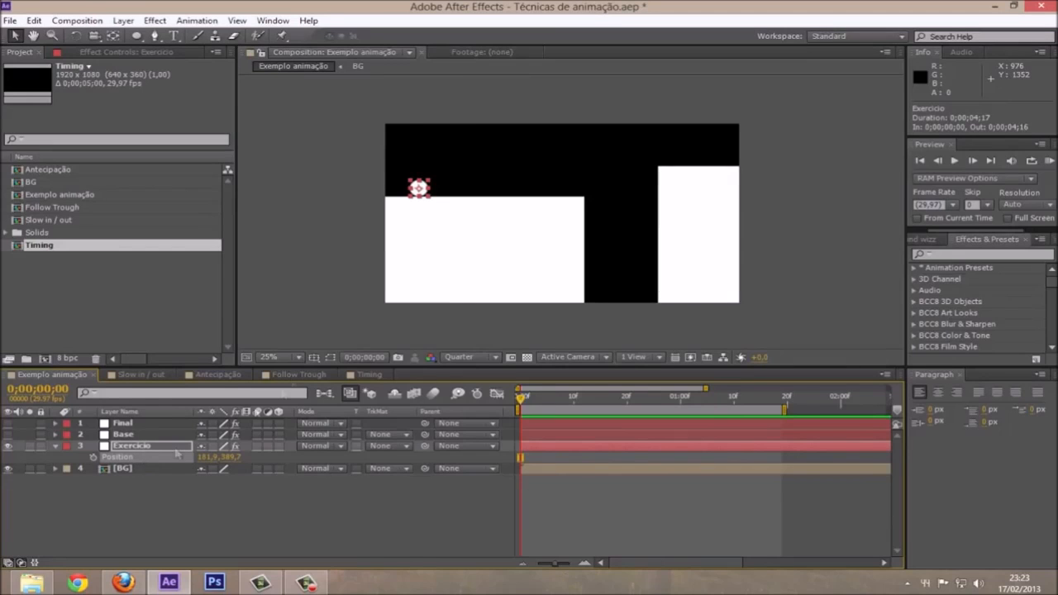
Try scaling the Exercicio ball about its centred anchor point, and undo the scaling.
scroll(401, 189, up, 2)
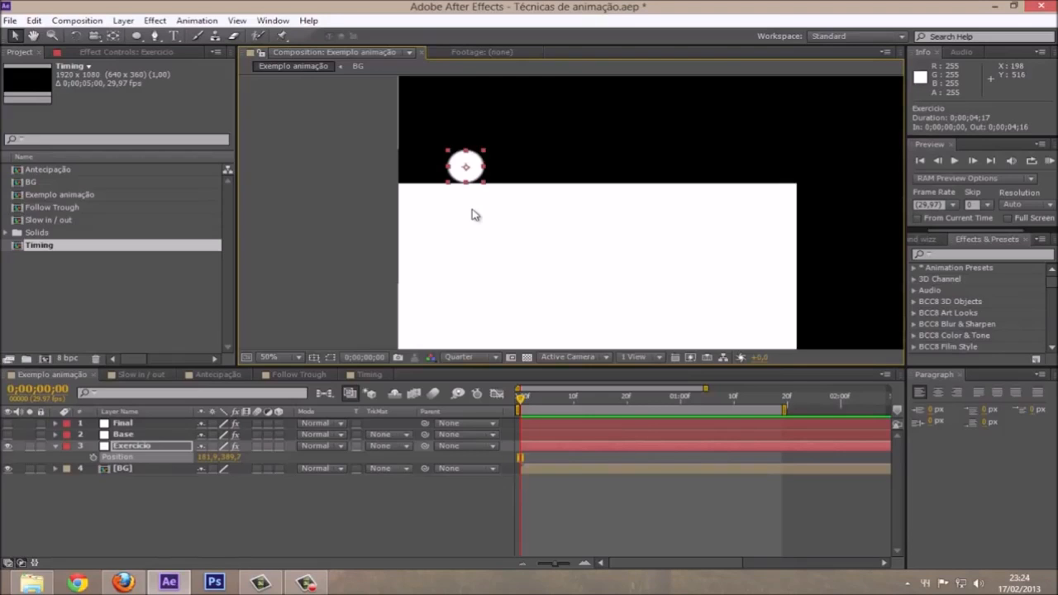
click(113, 36)
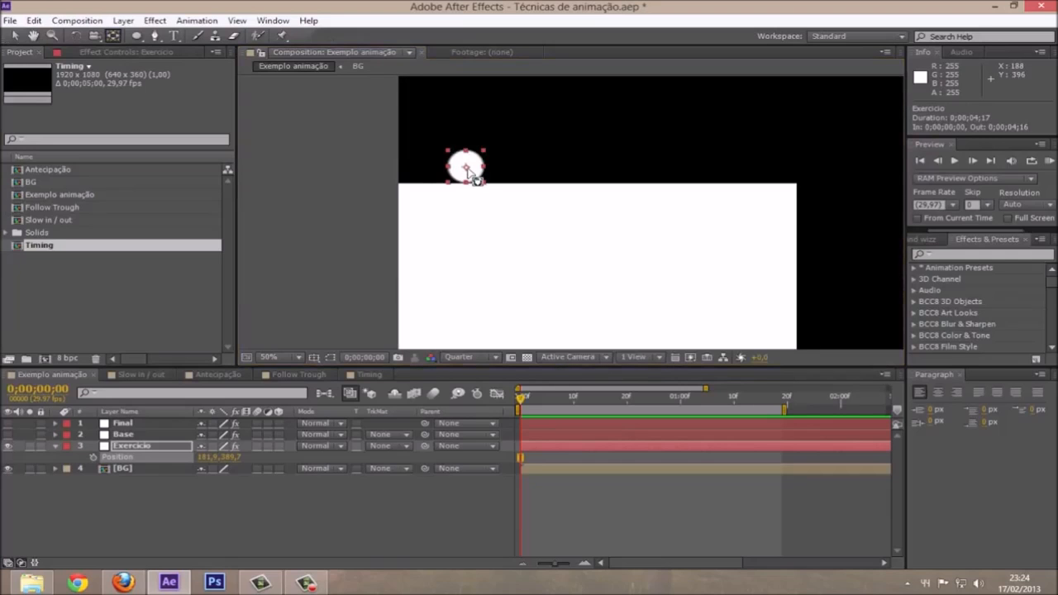
click(15, 35)
drag(485, 168, 468, 149)
key(ctrl+z)
key(ctrl+z)
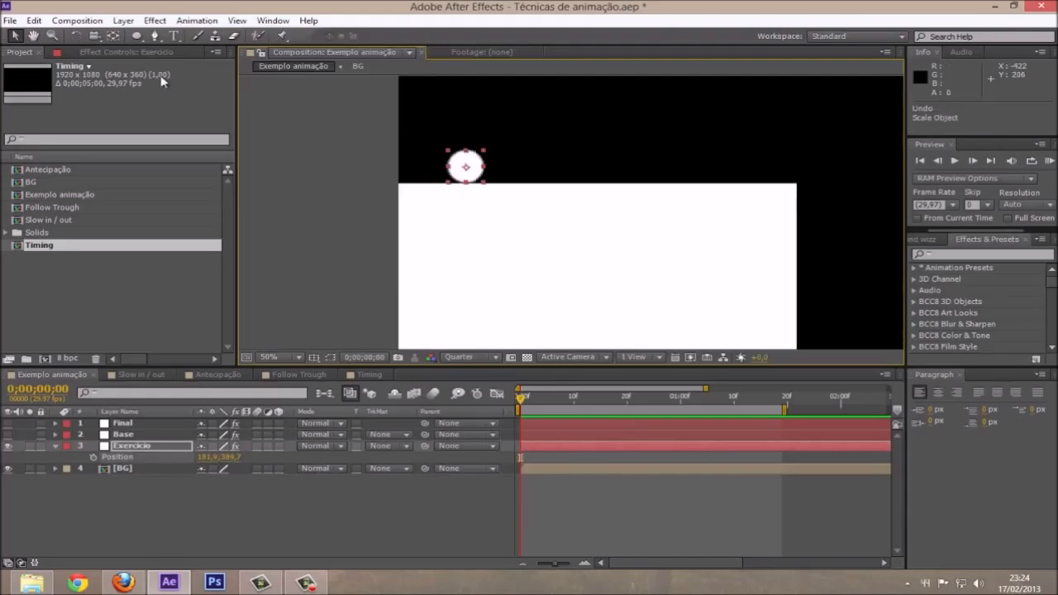
Try moving the ball's anchor point to its left edge and stretching it to 148% width, and undo both changes.
click(113, 35)
drag(469, 168, 454, 169)
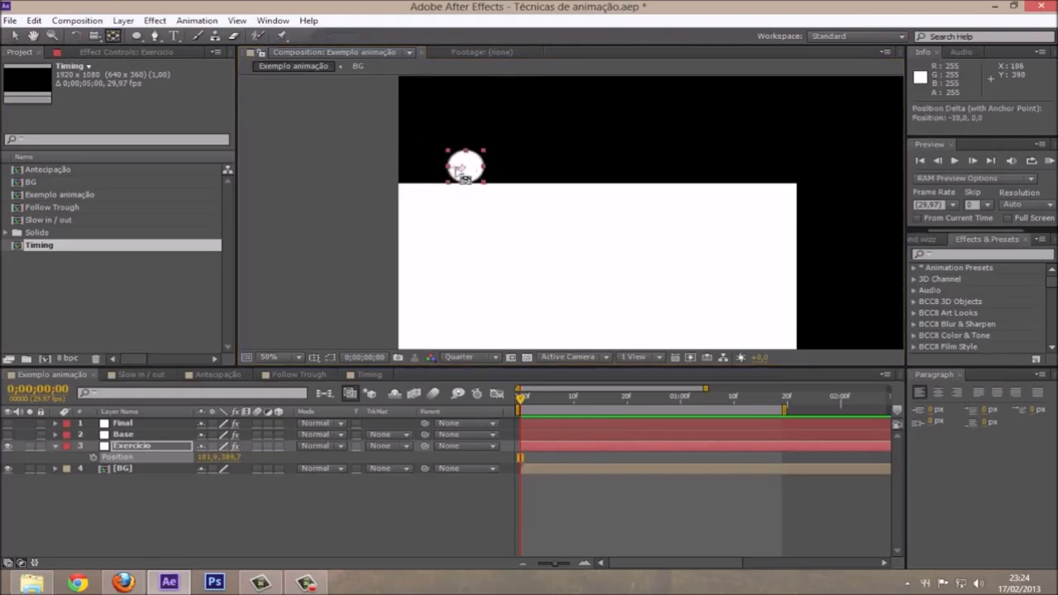
key(v)
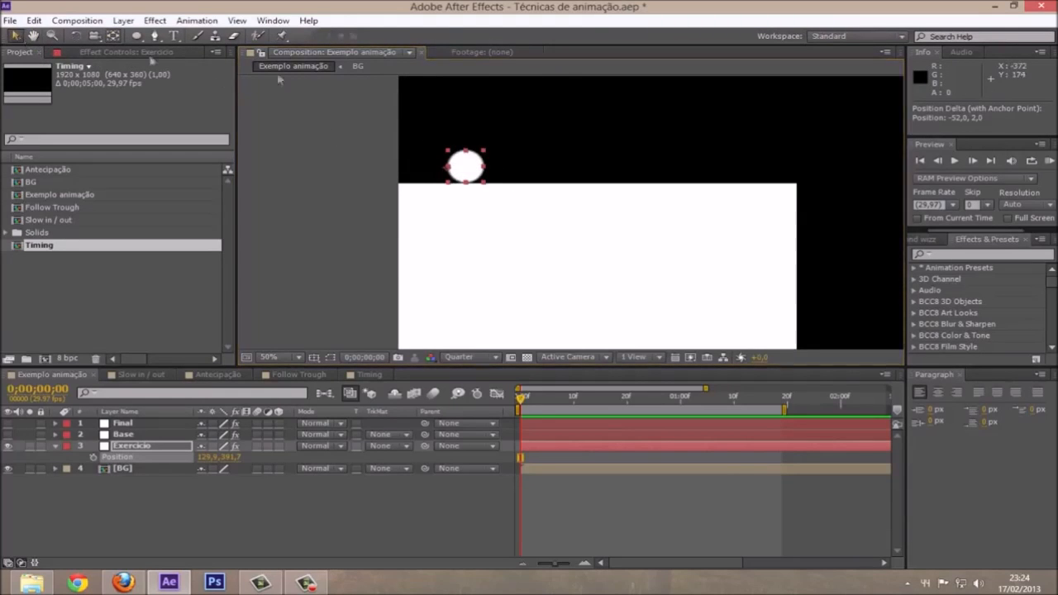
mouse_move(485, 167)
mouse_down()
mouse_move(581, 171)
mouse_move(501, 170)
mouse_up()
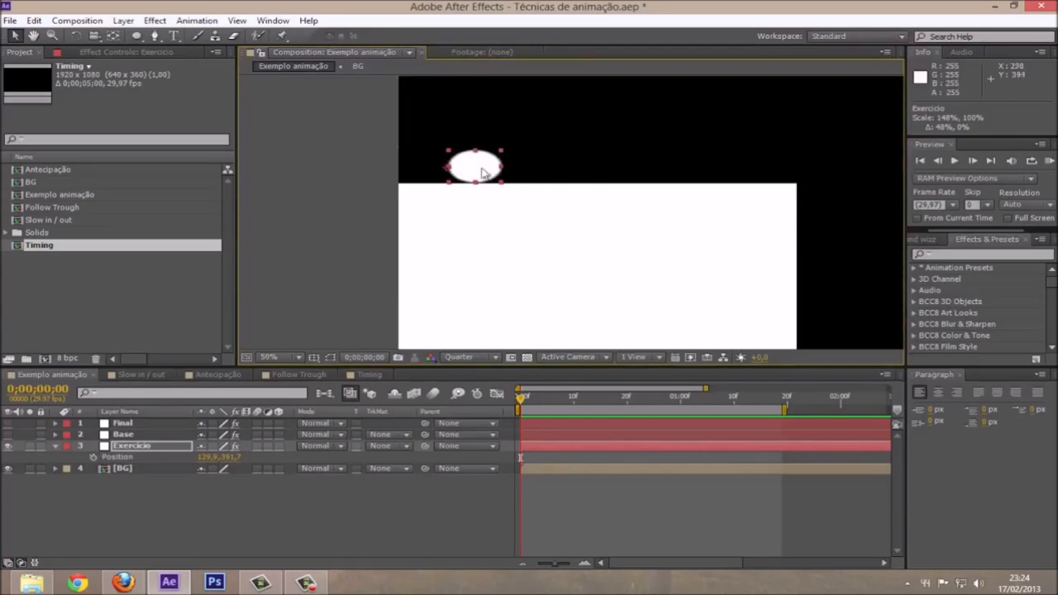
key(ctrl+z)
key(ctrl+z)
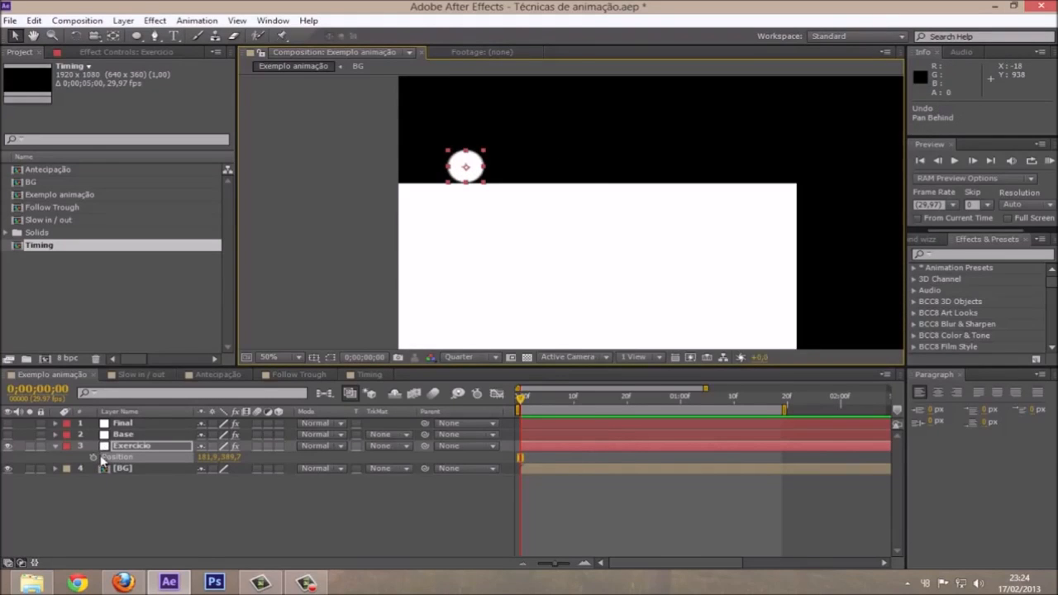
Add a Position keyframe to the Exercicio layer at the first frame and move the current time to 0;00;00;04.
click(94, 458)
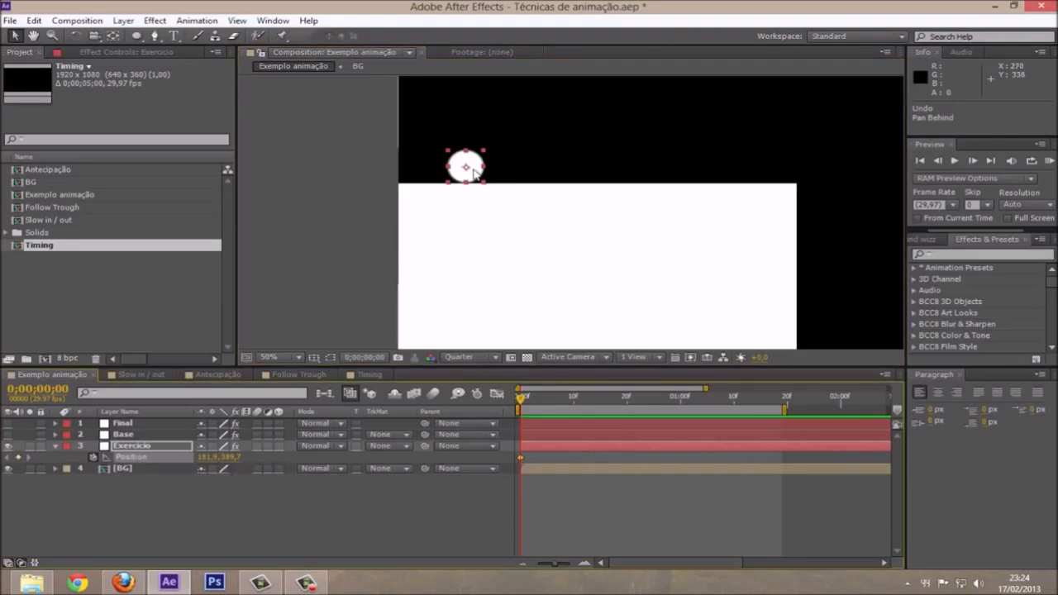
key(minus)
key(equal)
key(equal)
drag(522, 401, 558, 402)
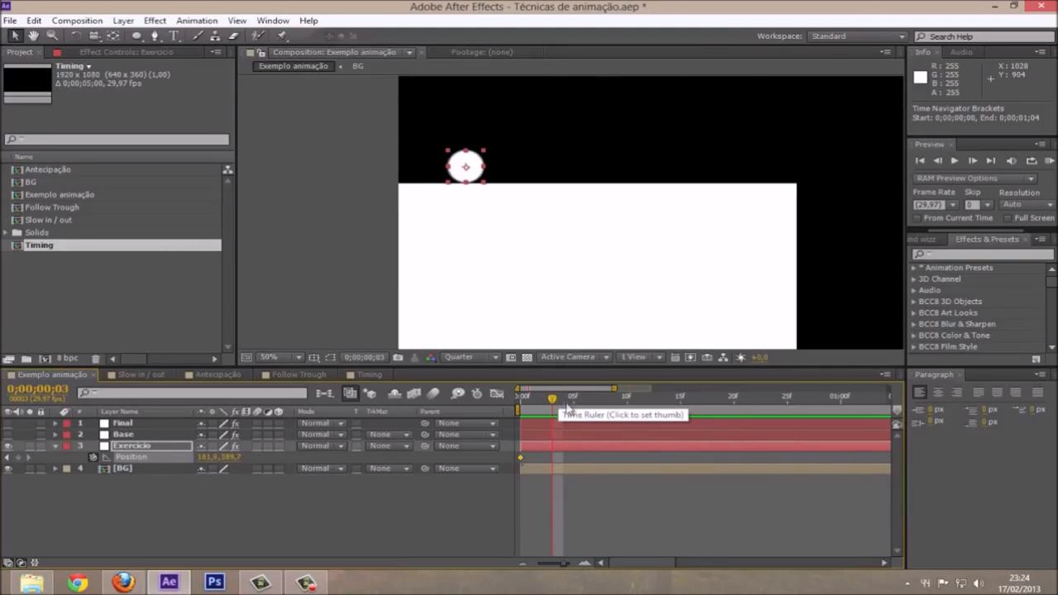
drag(552, 400, 565, 402)
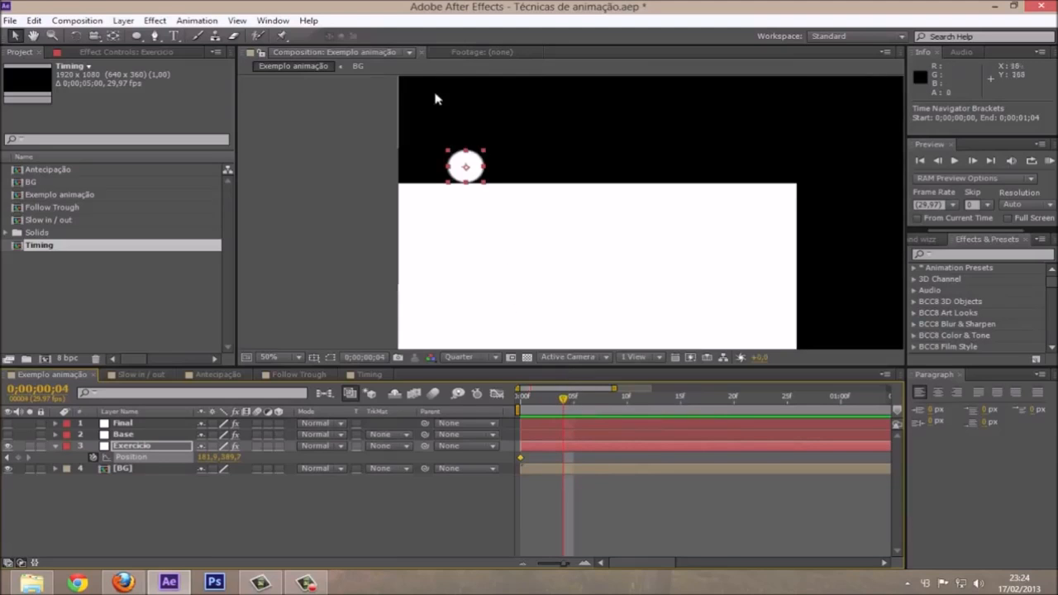
key(minus)
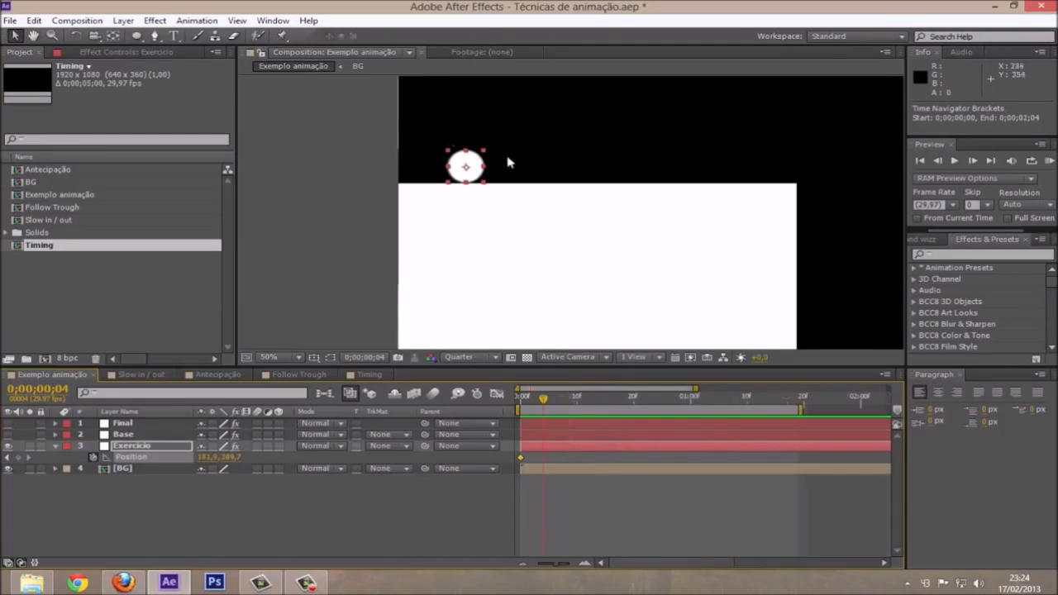
key(equal)
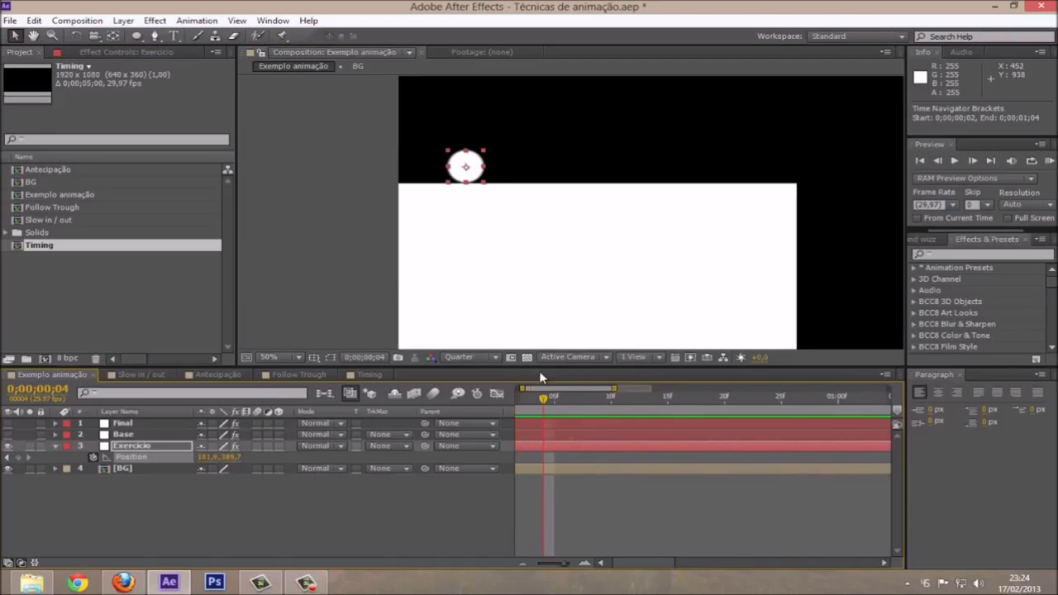
key(minus)
key(minus)
scroll(589, 203, down, 1)
scroll(591, 206, up, 1)
scroll(719, 202, down, 1)
scroll(717, 207, up, 1)
drag(653, 232, 611, 252)
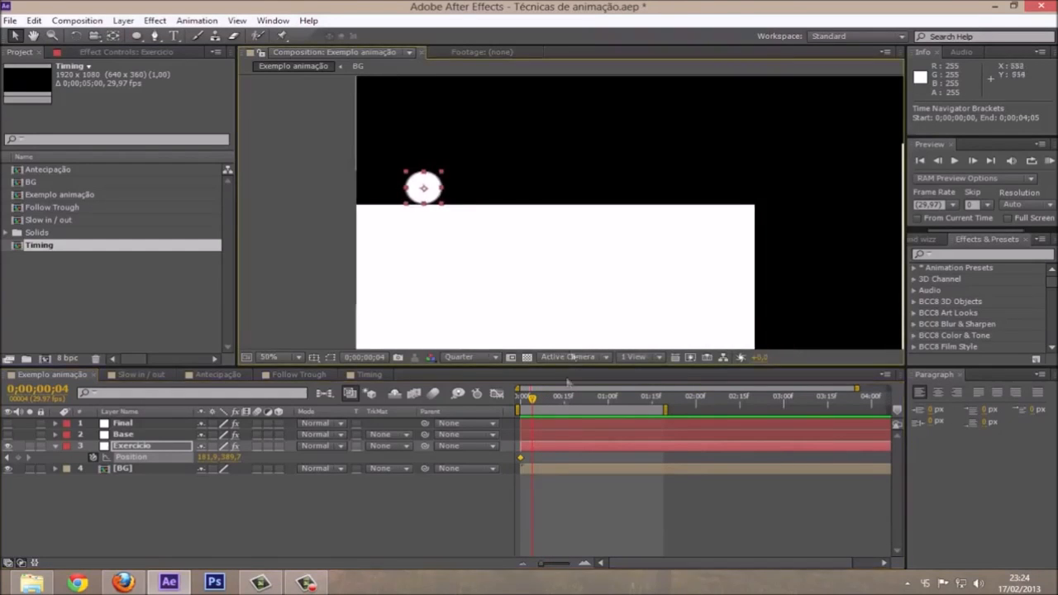
Add a Position keyframe at 0;00;00;02 by shifting the Exercicio ball 50 px left to 131,9, 389,7, and check the motion.
key(equal)
key(equal)
drag(515, 399, 552, 400)
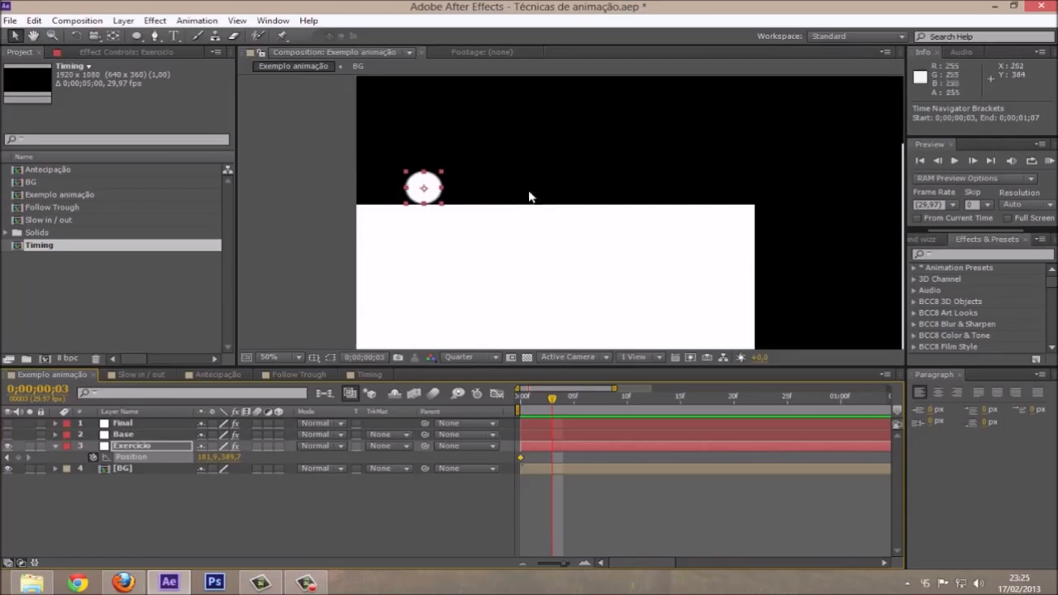
drag(526, 402, 516, 400)
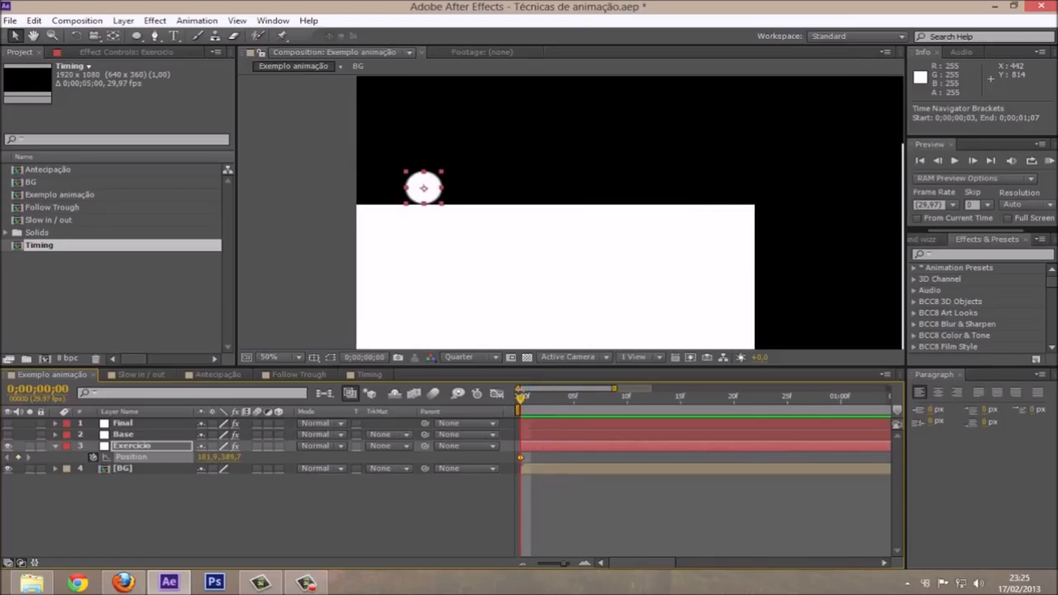
drag(523, 403, 542, 402)
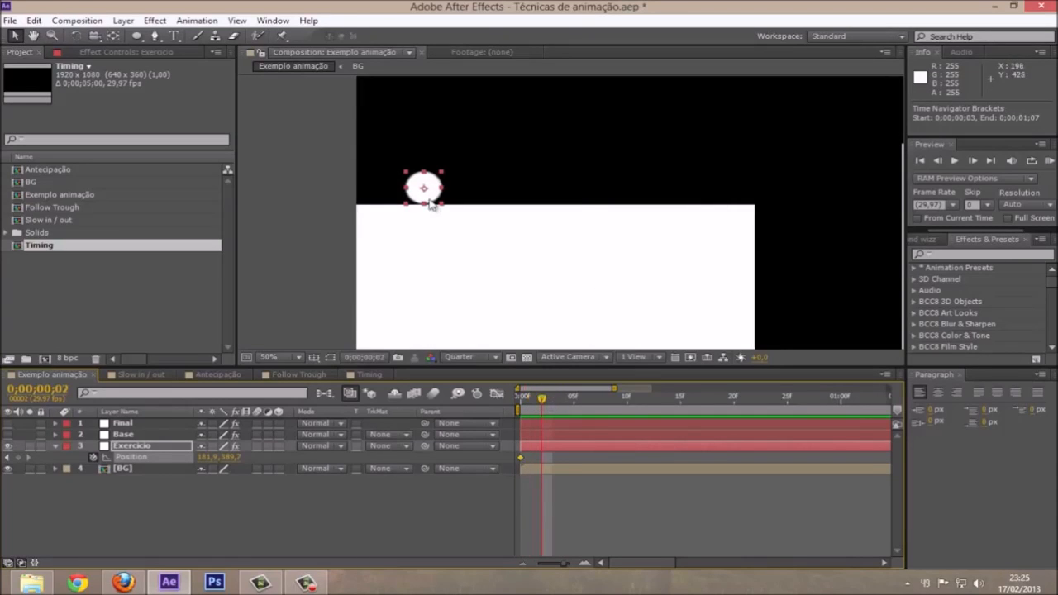
drag(430, 196, 411, 196)
mouse_move(537, 404)
mouse_down()
mouse_move(518, 403)
mouse_move(552, 404)
mouse_move(518, 402)
mouse_move(650, 401)
mouse_move(533, 404)
mouse_up()
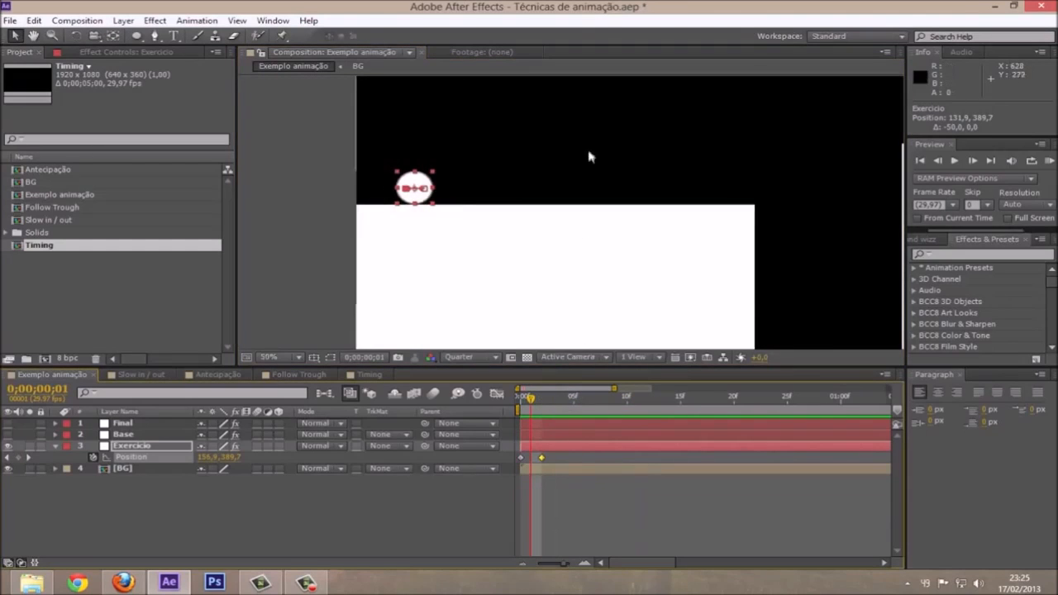
At 0;00;00;08, move the Exercicio ball horizontally against the far white block, at Position 1433,9, 389,7.
scroll(591, 157, down, 1)
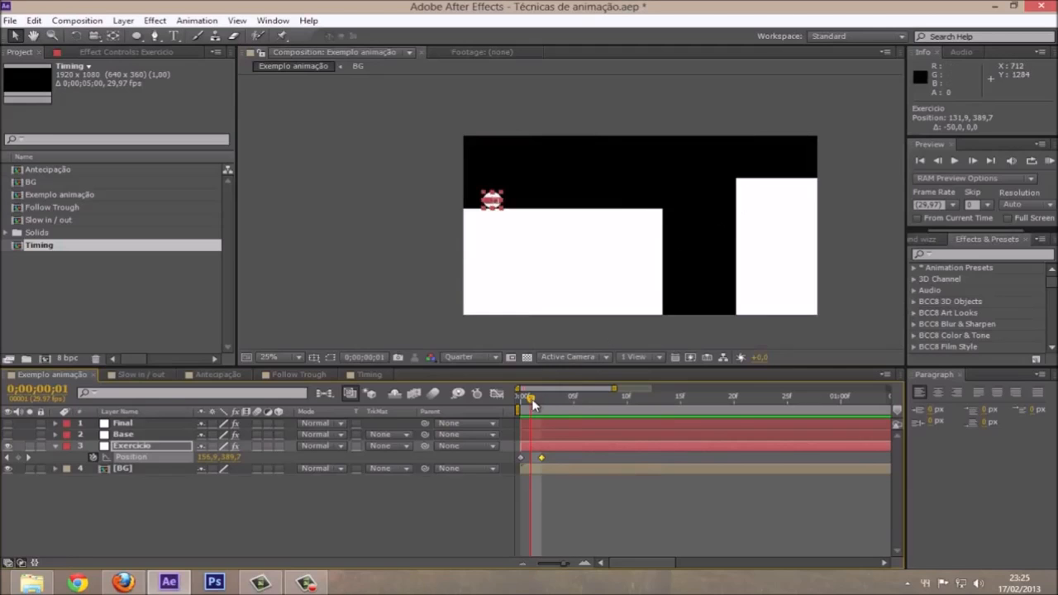
drag(534, 403, 584, 403)
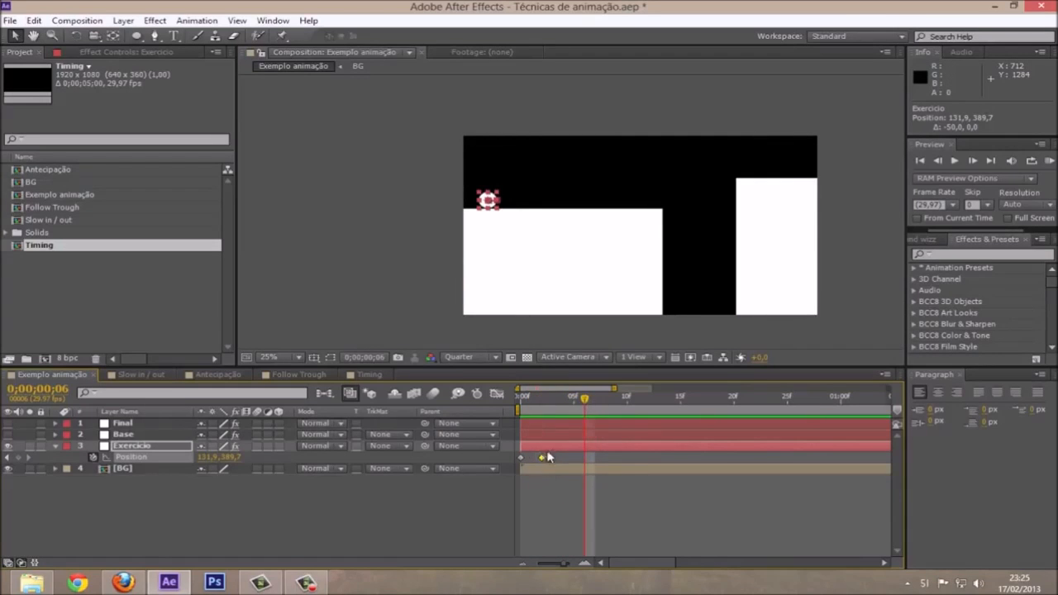
key(Page_Down)
key(Page_Down)
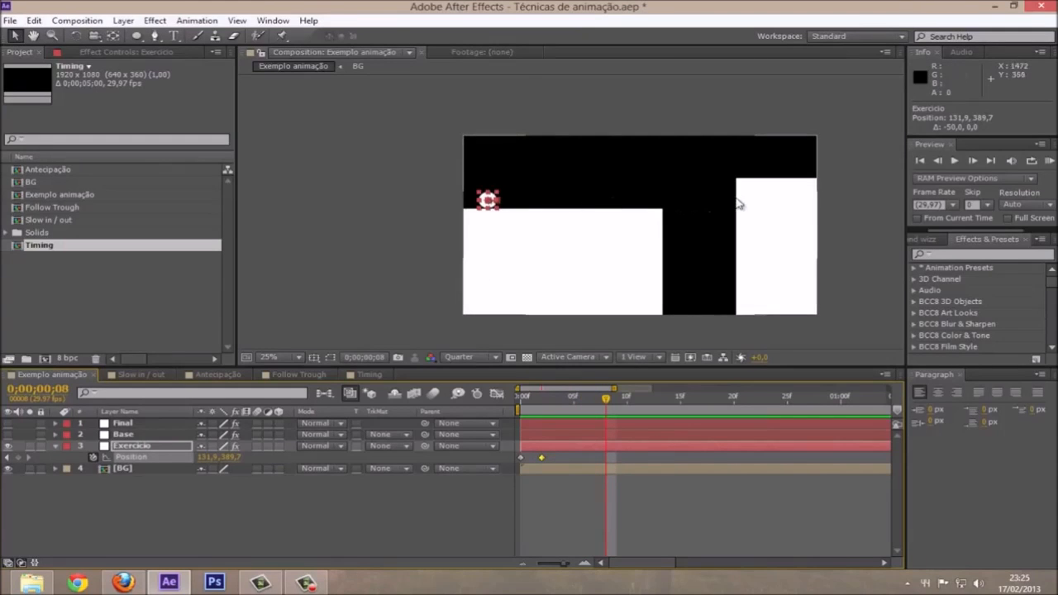
scroll(488, 199, up, 2)
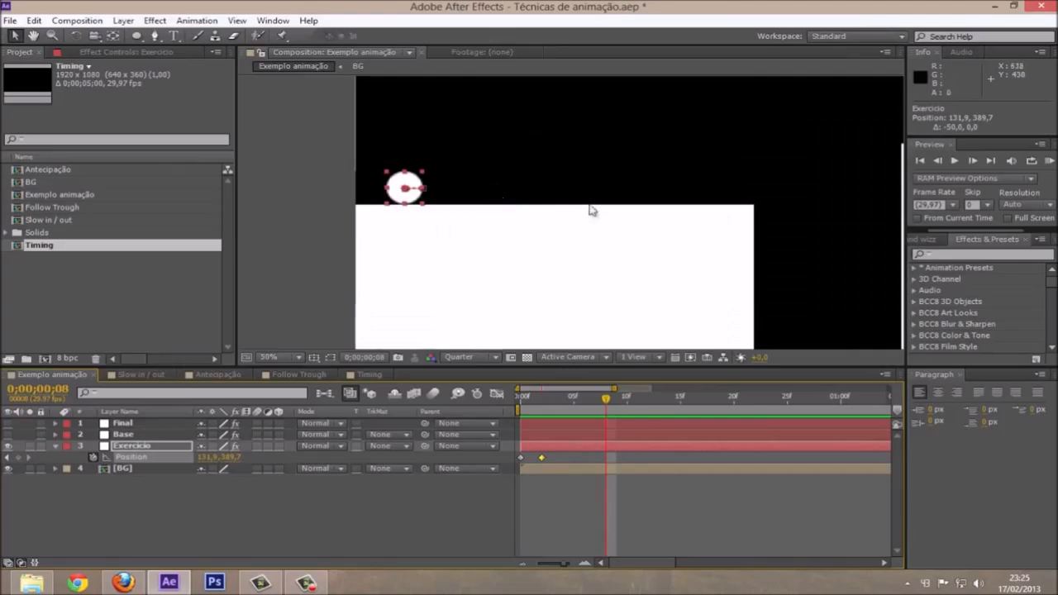
drag(339, 176, 824, 184)
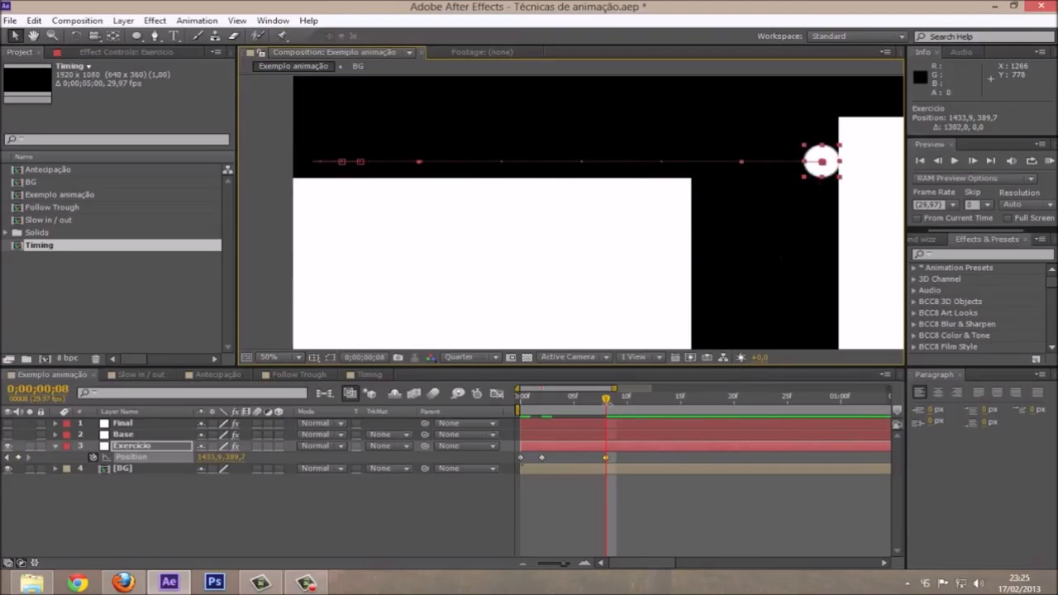
End the work area at 0;00;00;12 and play a RAM preview of the ball's motion.
drag(609, 405, 649, 401)
key(n)
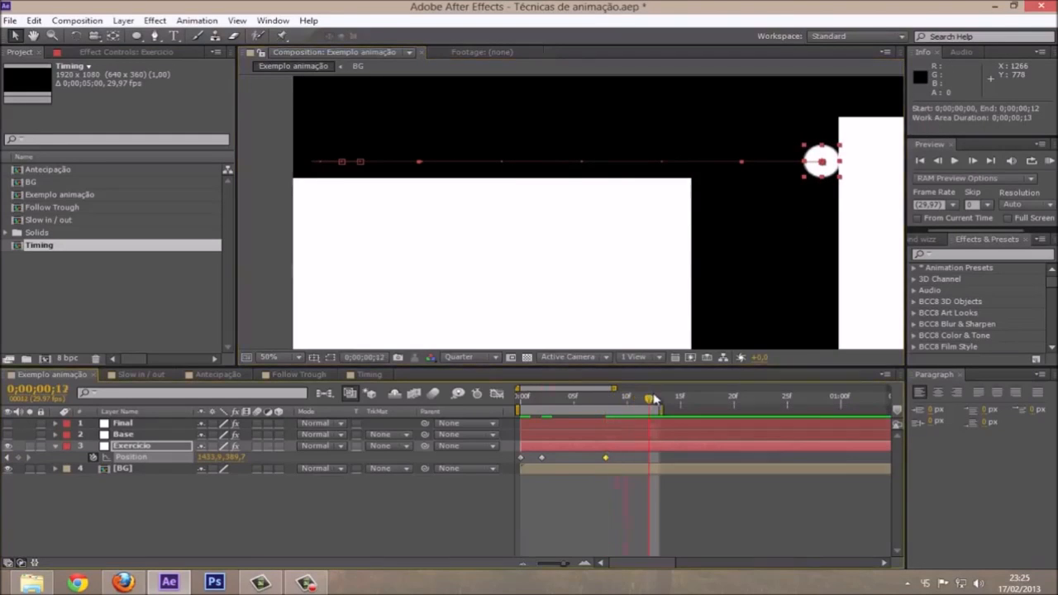
scroll(401, 210, down, 2)
key(KP_0)
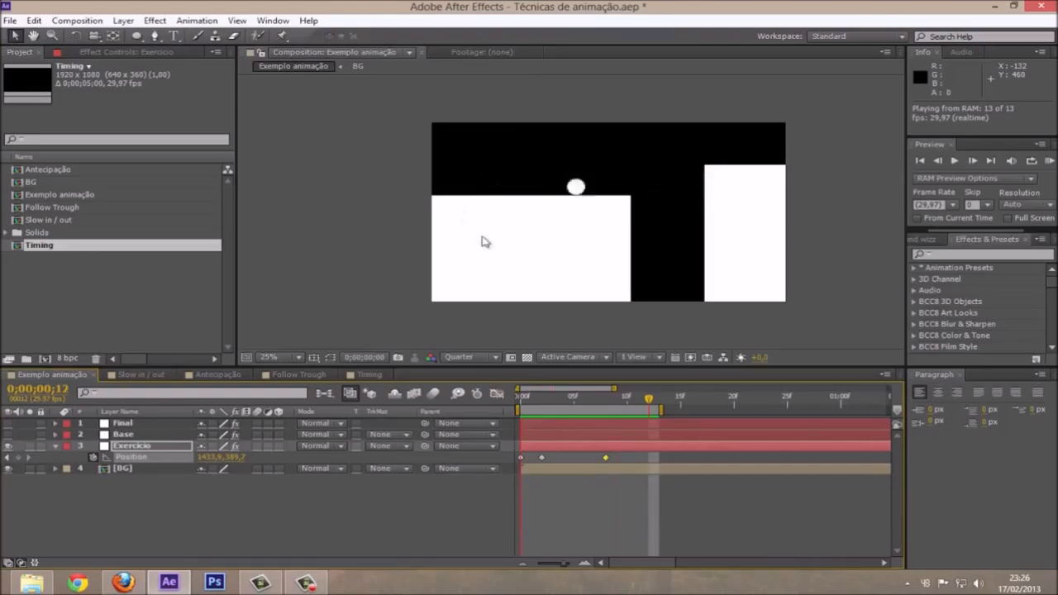
key(space)
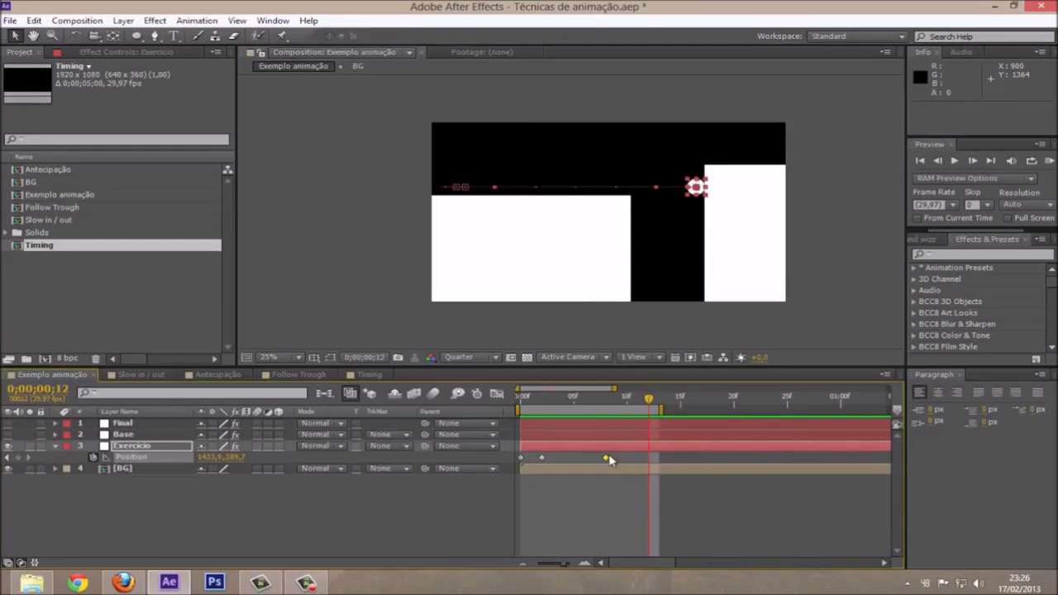
Select all three Position keyframes and stretch their timing proportionally so the last one falls at about frame 22.
drag(605, 459, 616, 459)
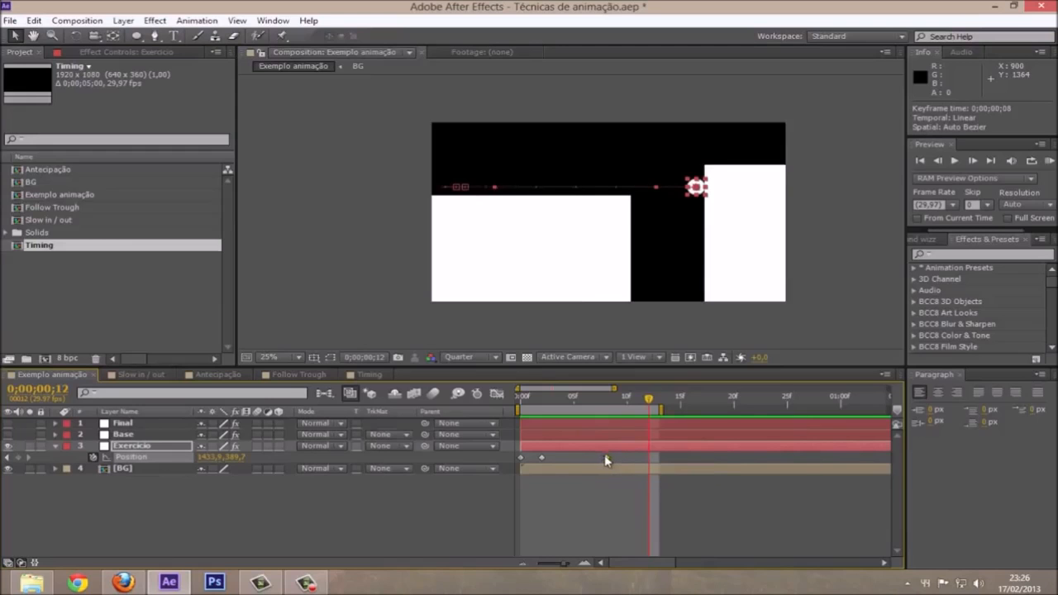
drag(630, 456, 501, 464)
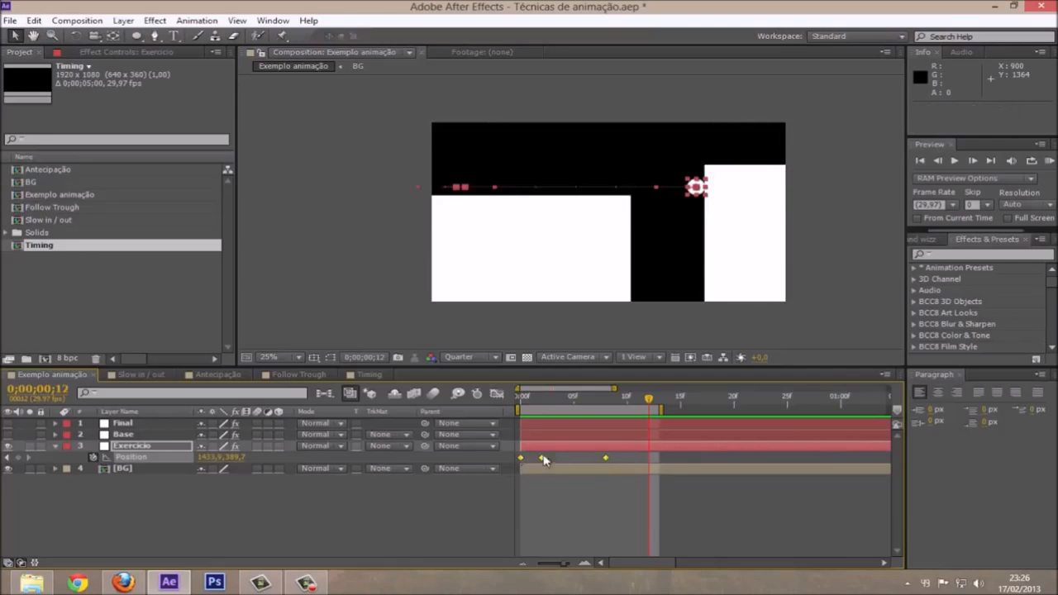
ctrl+click(605, 458)
key(ctrl+z)
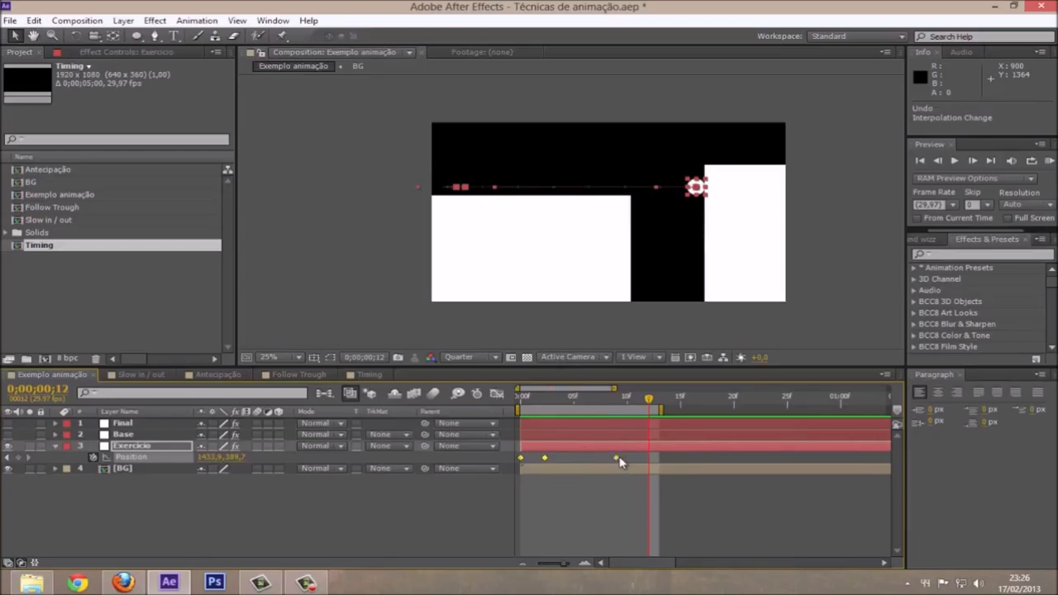
drag(641, 461, 757, 461)
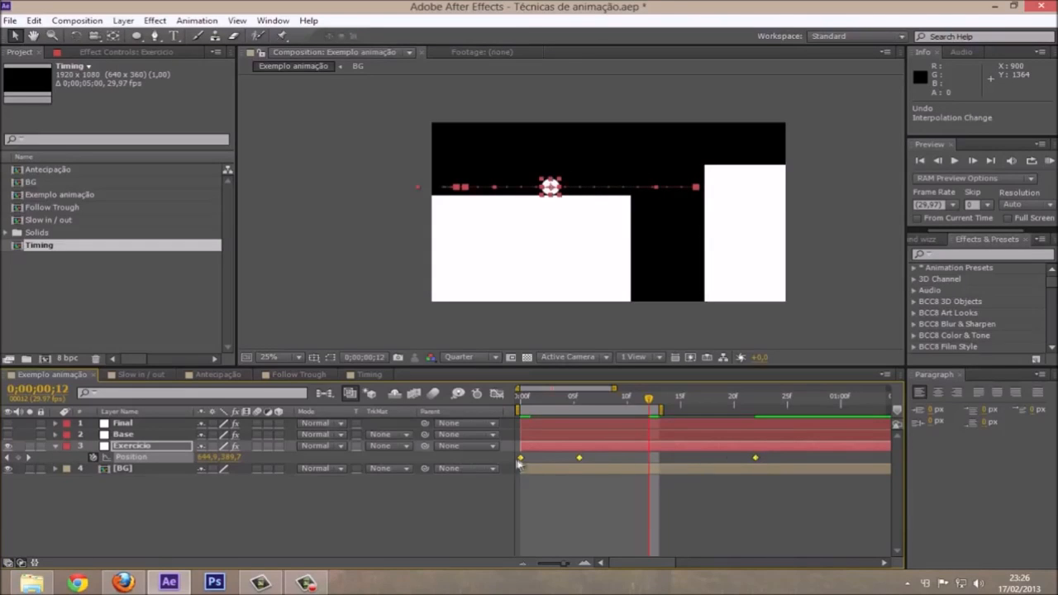
Extend the end of the work area to 0;00;00;26 and play a RAM preview of the stretched animation.
drag(660, 409, 810, 409)
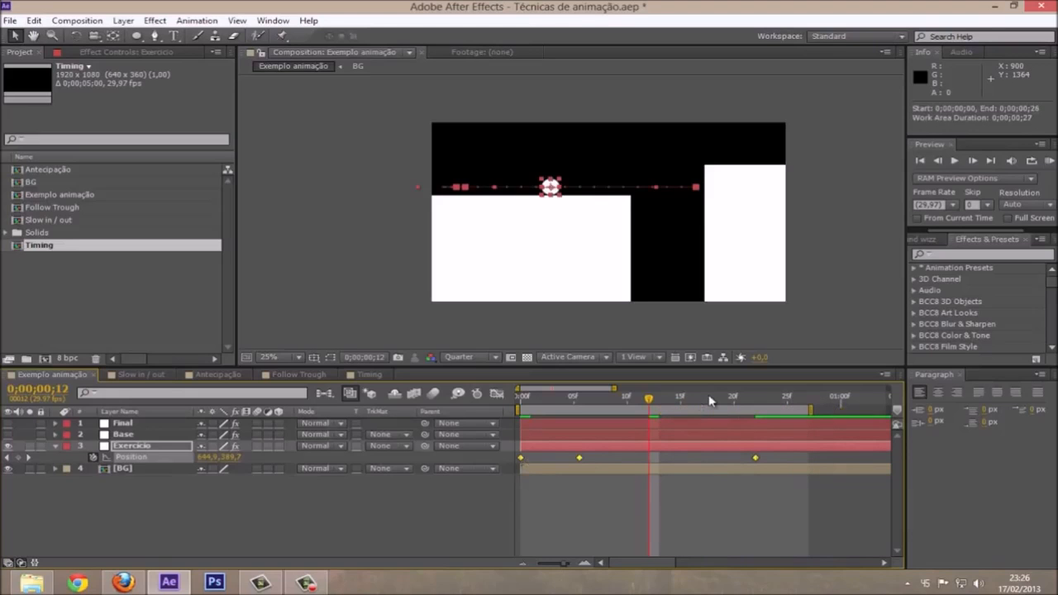
key(KP_0)
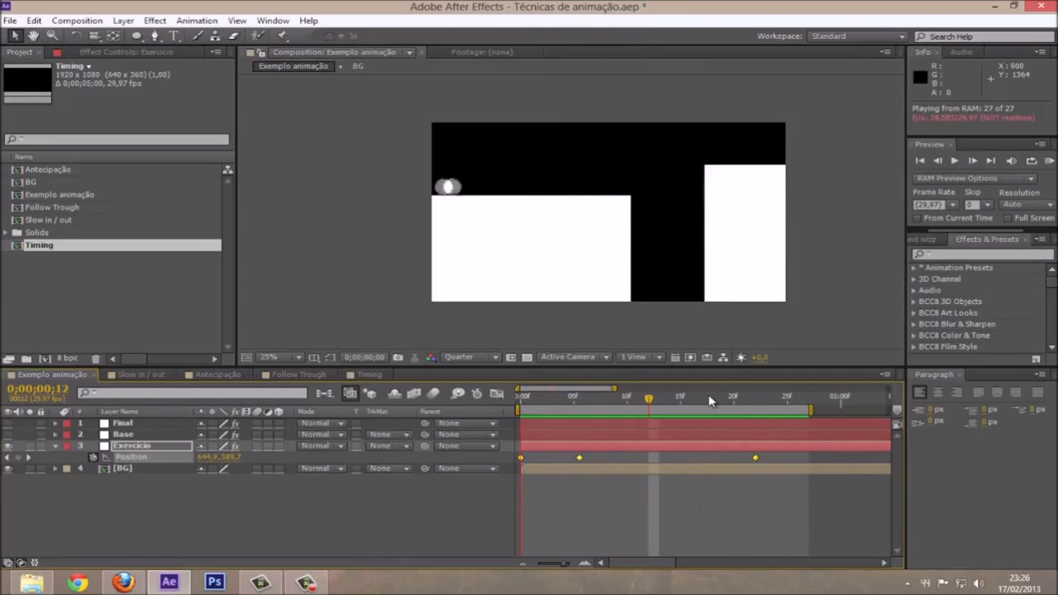
key(space)
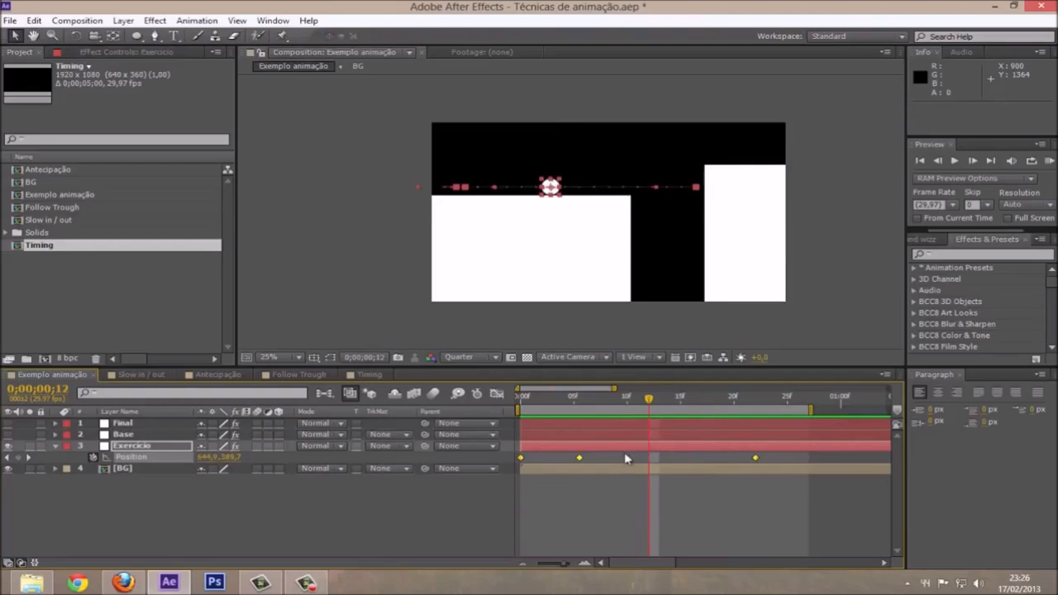
Deselect the keyframes, move only the middle Position keyframe to frame 8, and preview the new timing.
click(625, 459)
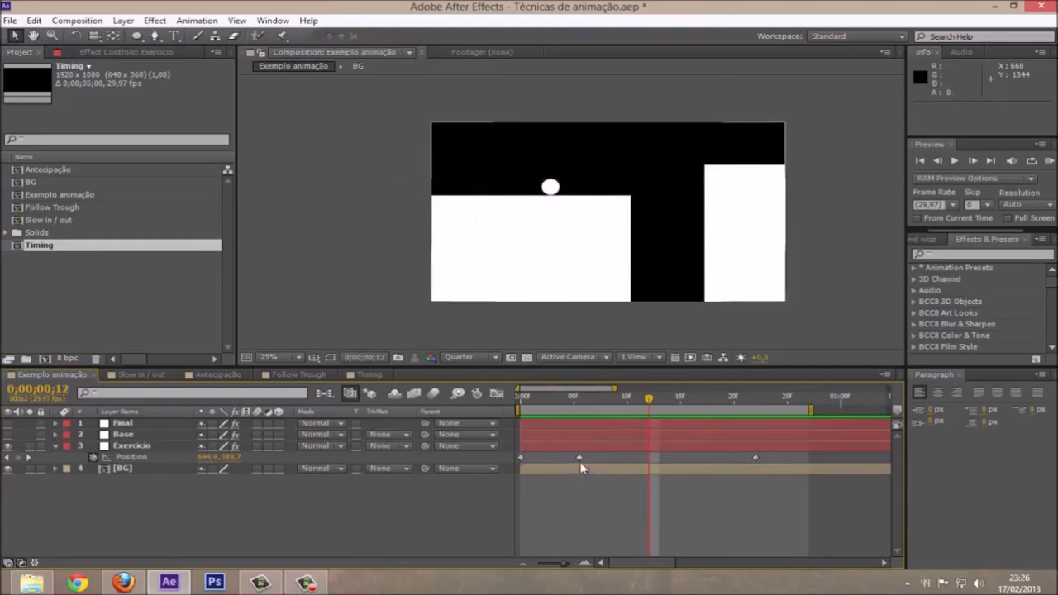
drag(579, 458, 613, 461)
key(space)
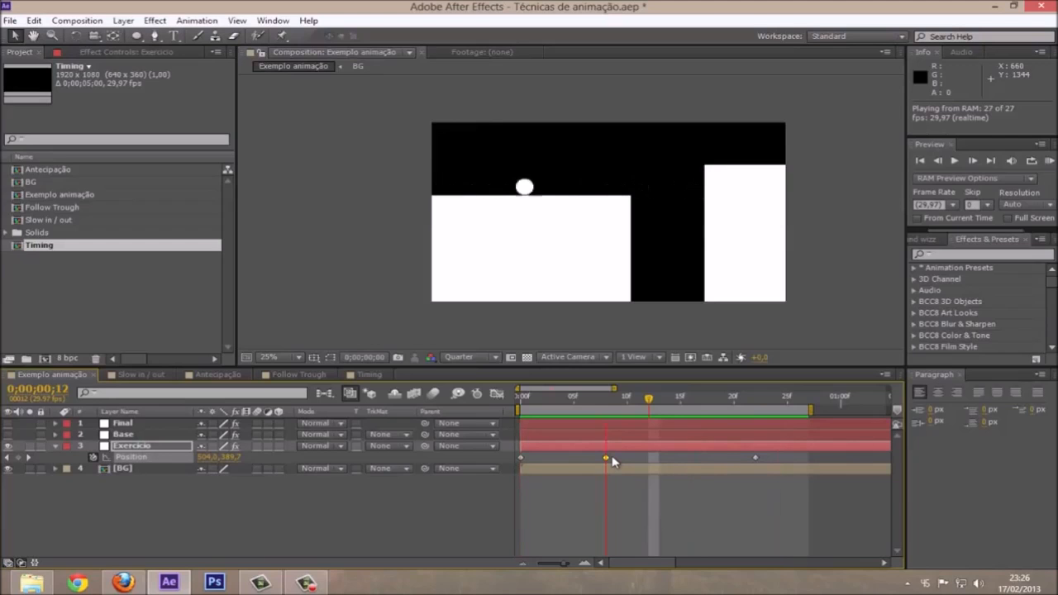
key(space)
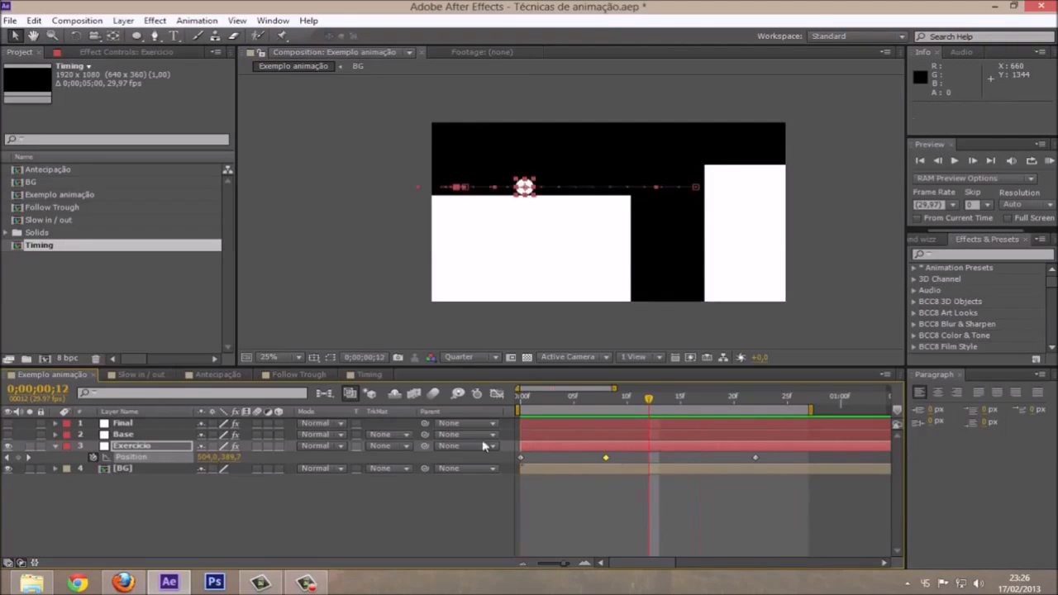
Move the last Position keyframe to 0;00;00;16 and play a RAM preview of the faster motion.
drag(650, 398, 707, 463)
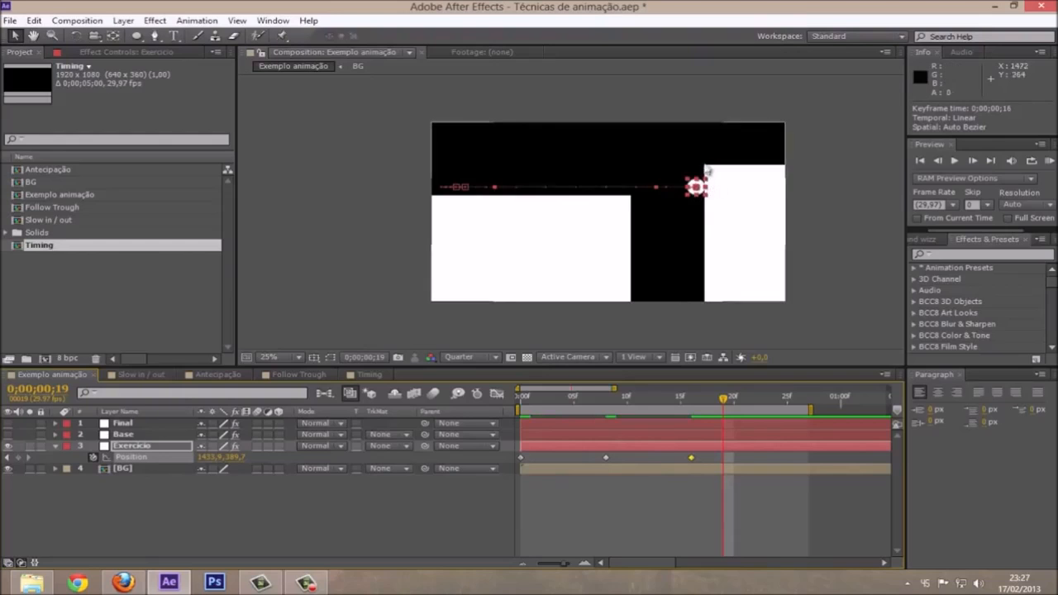
key(KP_0)
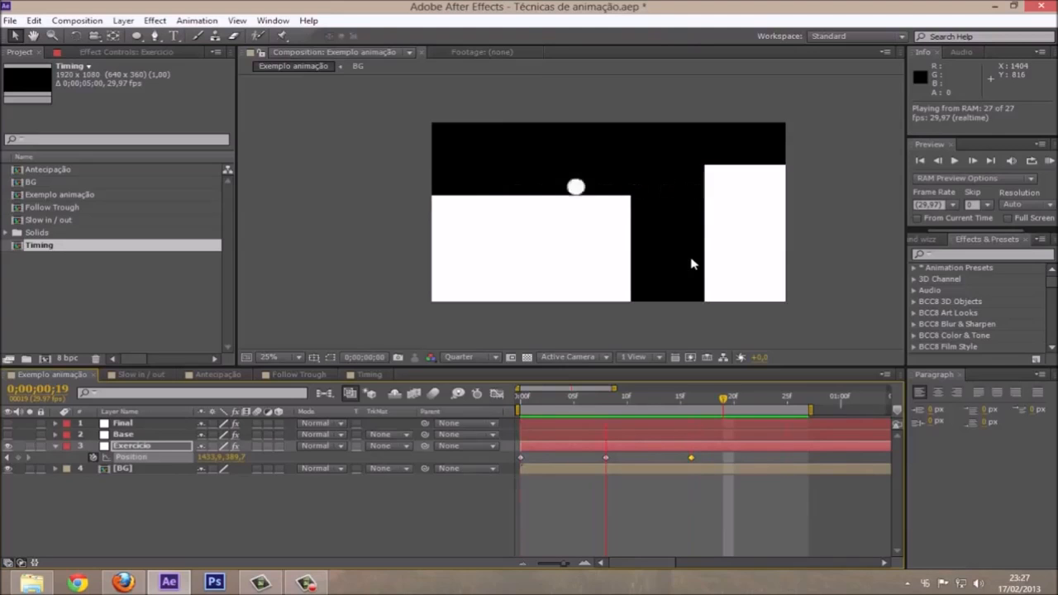
key(space)
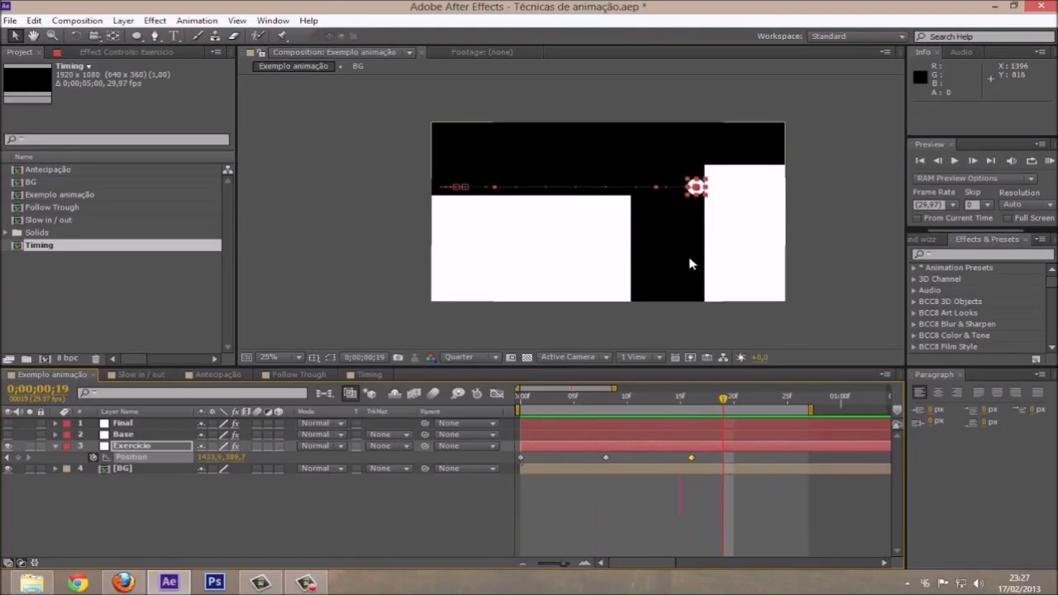
Select all the Position keyframes of the Exercicio layer and scrub back to 0;00;00;13 to check the ball's motion.
drag(614, 389, 671, 398)
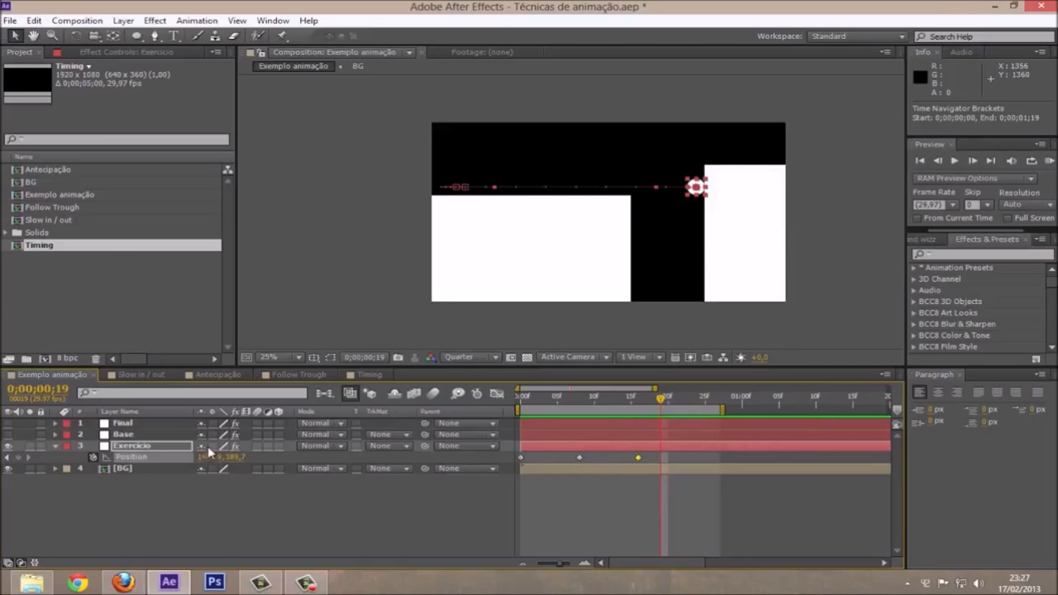
click(152, 457)
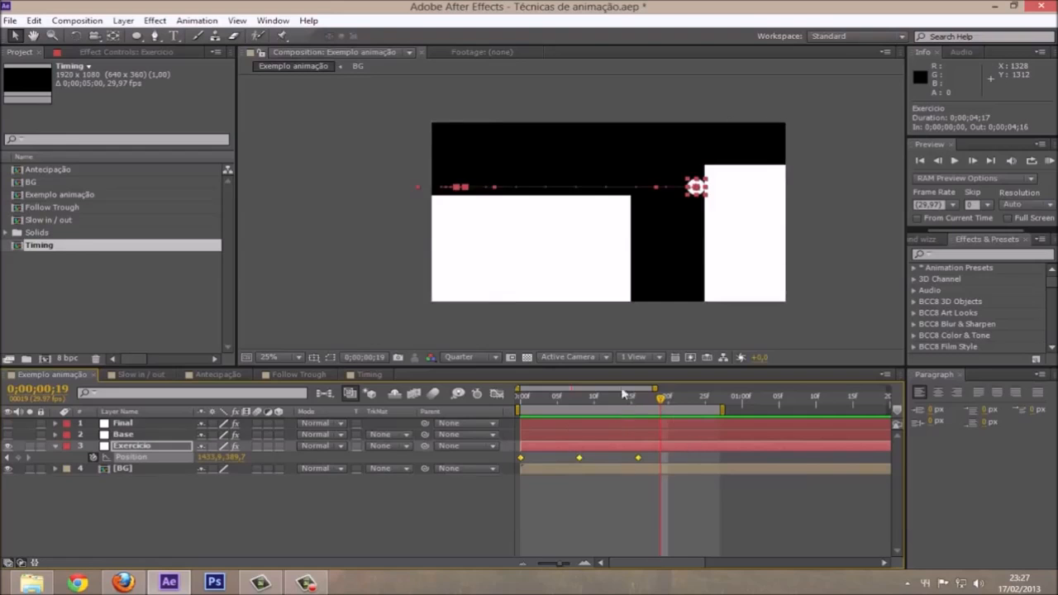
drag(660, 400, 617, 402)
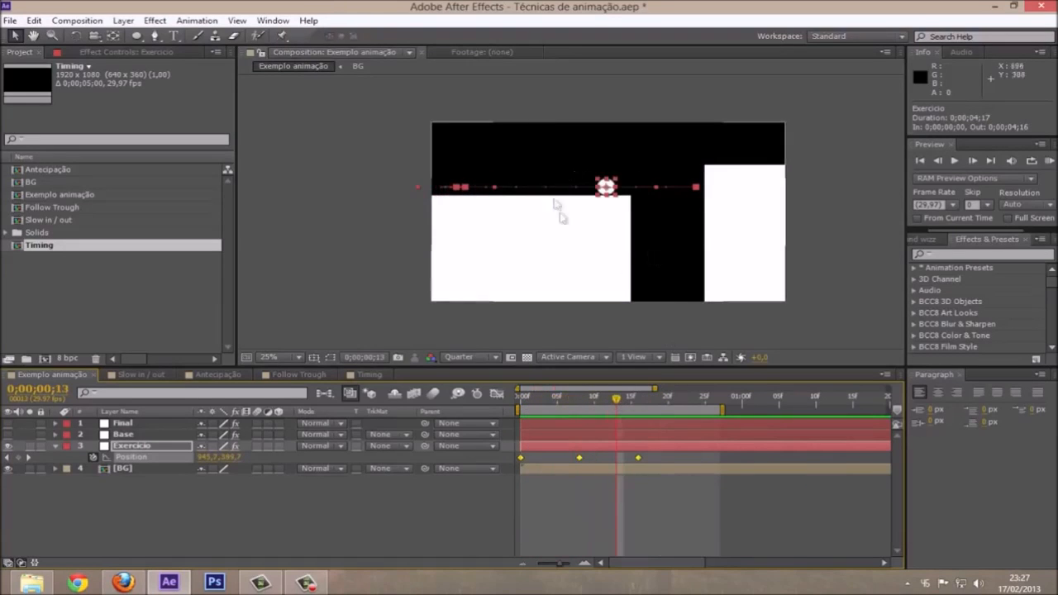
At 0;00;00;21, undo the accidental scaling and place the ball low in the gap against the near block, at Position 1123,9, 931,7.
click(636, 404)
drag(635, 404, 696, 363)
drag(691, 400, 678, 401)
drag(704, 190, 694, 203)
key(ctrl+z)
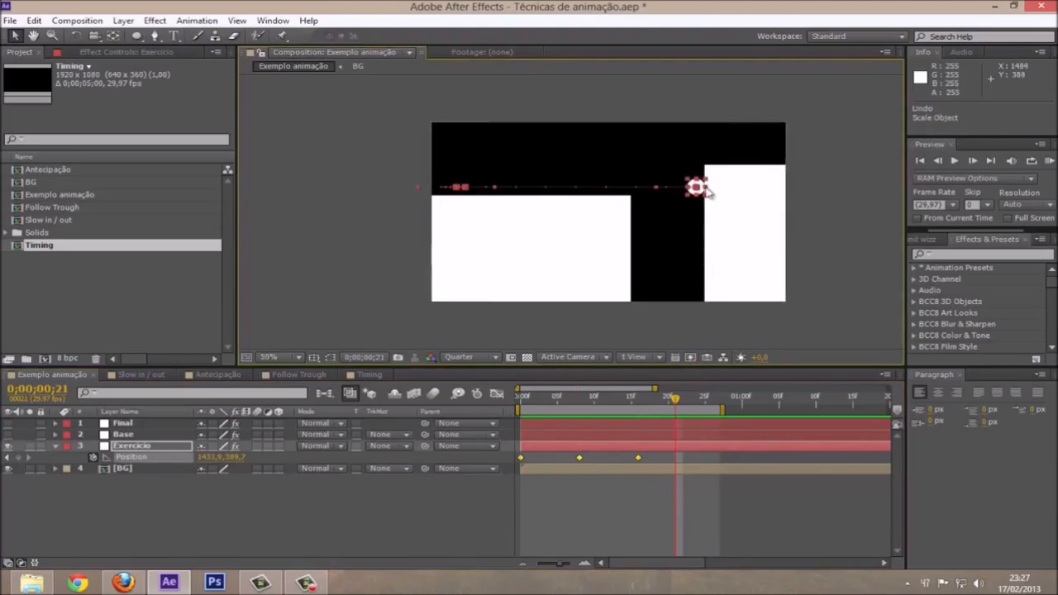
key(period)
drag(777, 173, 625, 313)
scroll(640, 255, down, 2)
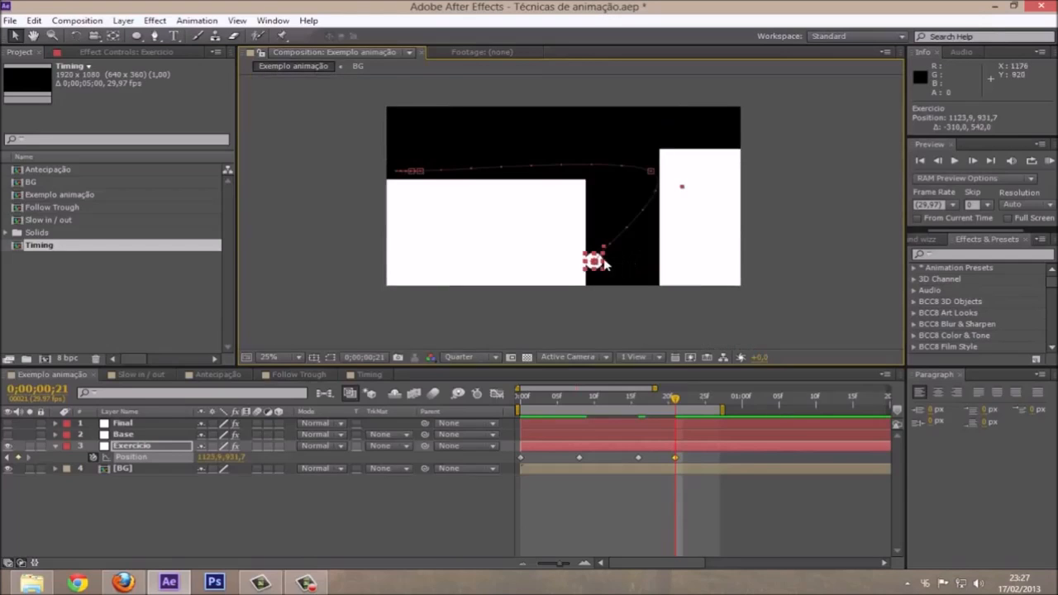
At 0;00;00;24, move the ball down out of the frame below the gap, to Position 1361,9, 1351,7.
drag(676, 400, 699, 403)
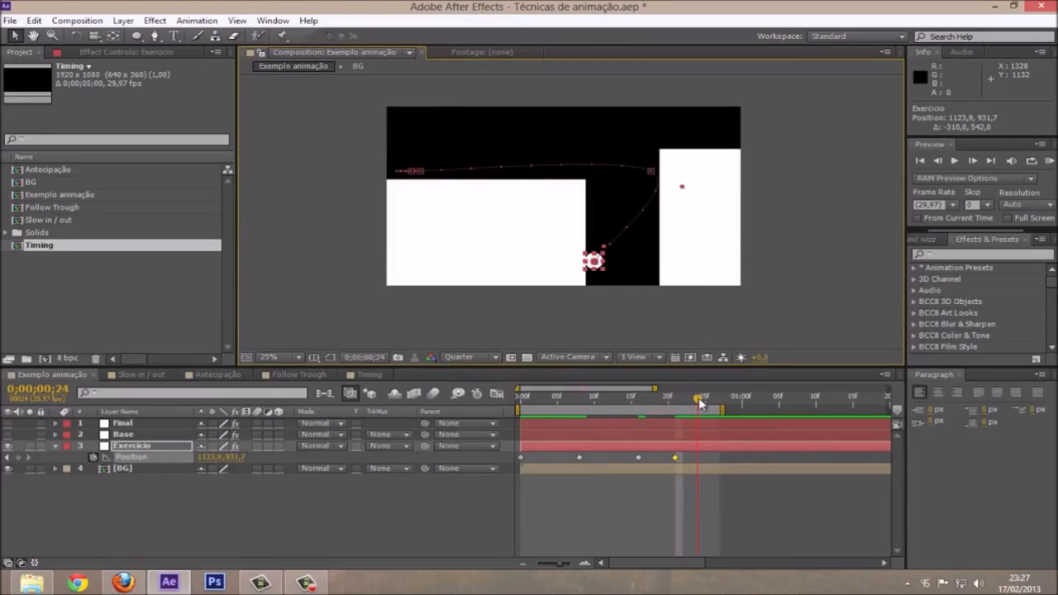
scroll(588, 204, up, 2)
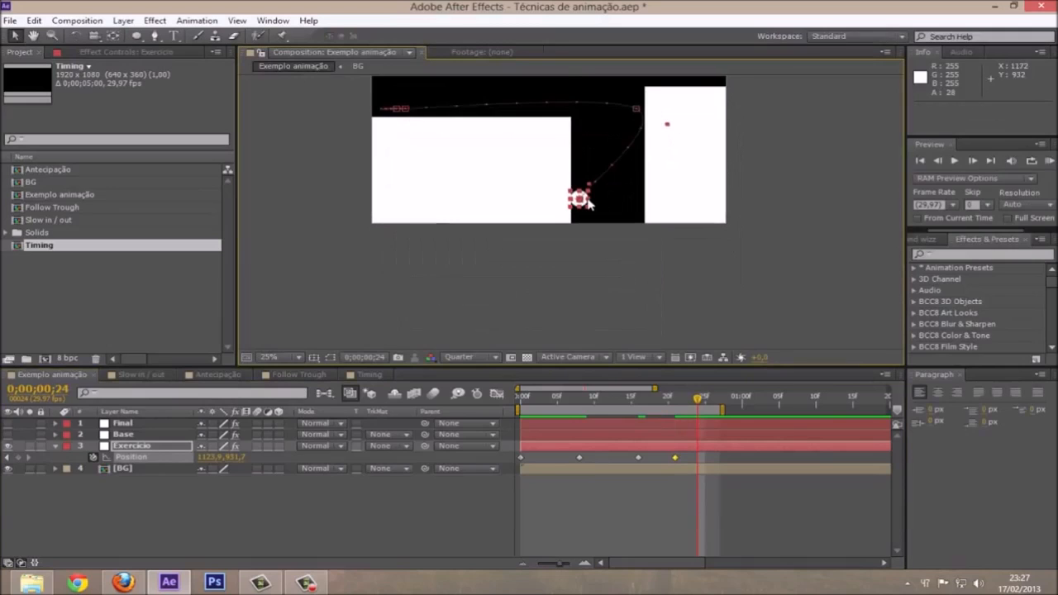
drag(597, 190, 682, 328)
scroll(666, 278, down, 2)
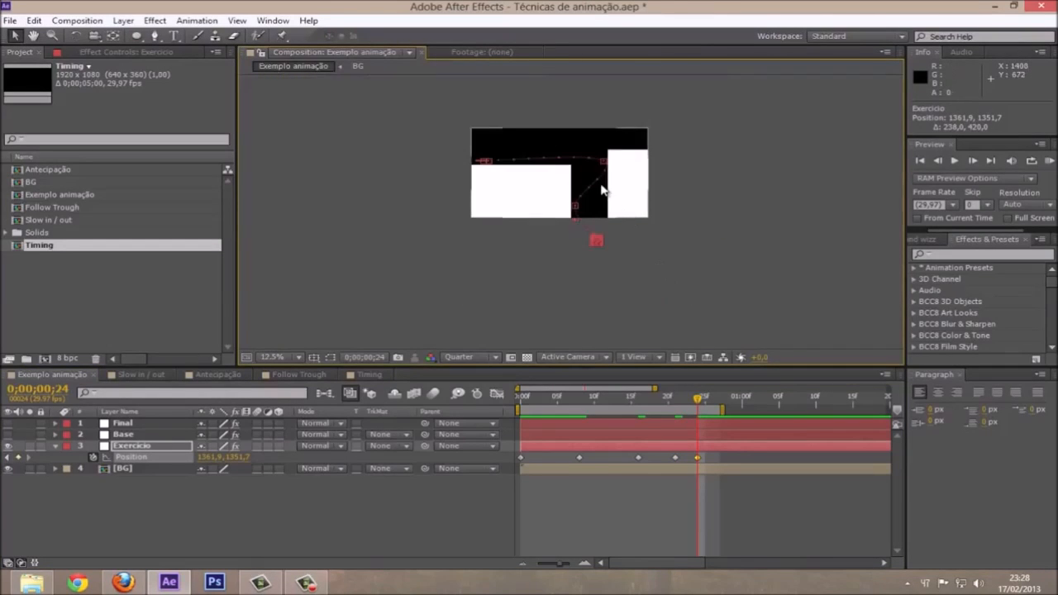
Preview the ball's full motion, extend the work area end to cover 29 frames, and play a new RAM preview.
key(KP_0)
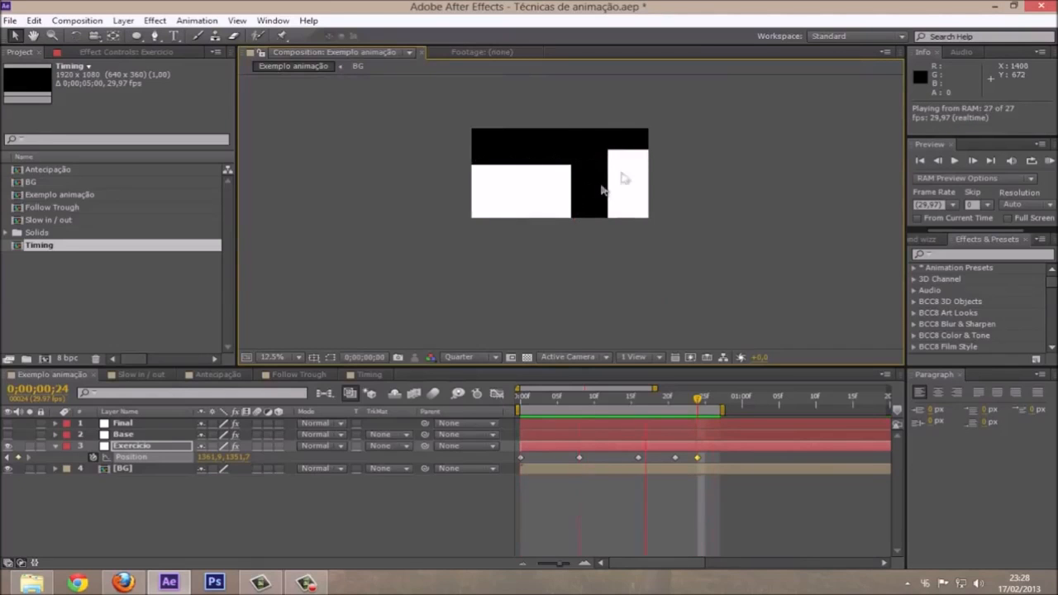
scroll(571, 173, up, 1)
drag(567, 216, 561, 230)
drag(724, 408, 735, 409)
key(KP_0)
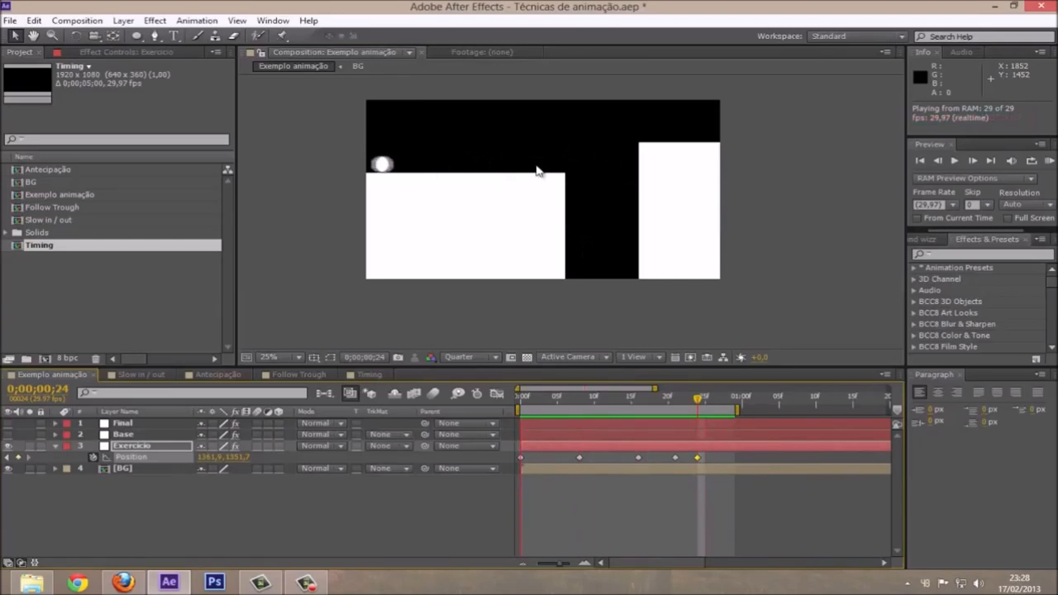
Stop the preview and level the motion path handle of the 0;00;00;16 Position keyframe so the shot travels in a straight horizontal line.
key(space)
drag(694, 411, 572, 410)
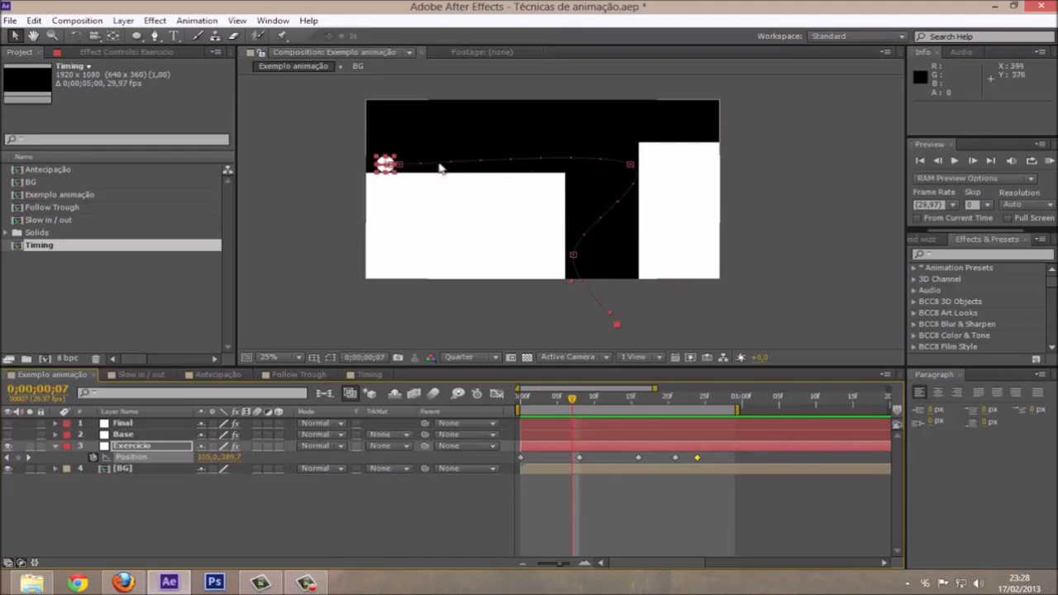
click(631, 167)
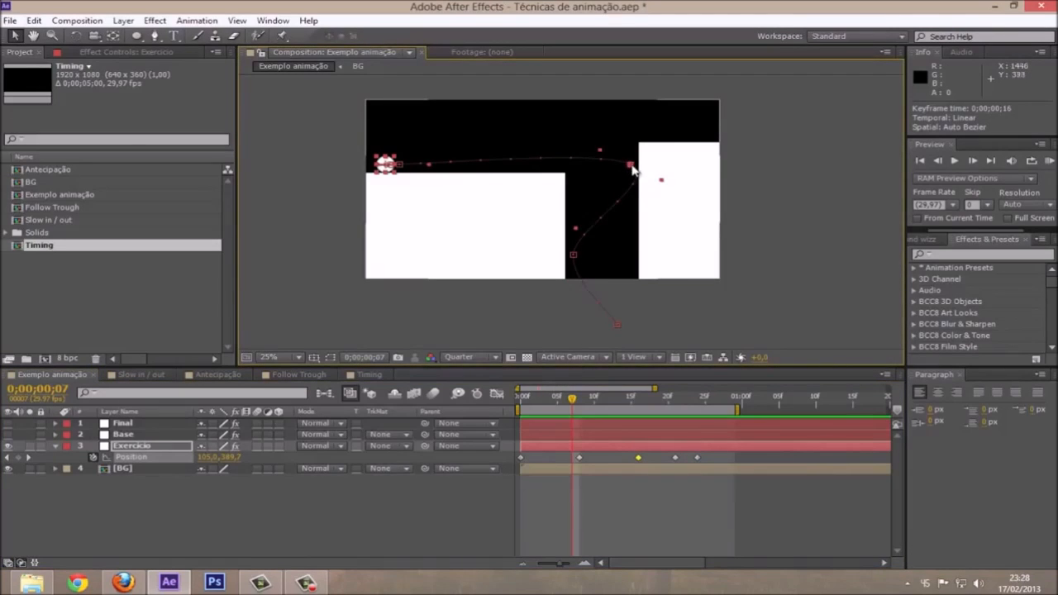
click(573, 254)
drag(601, 154, 601, 171)
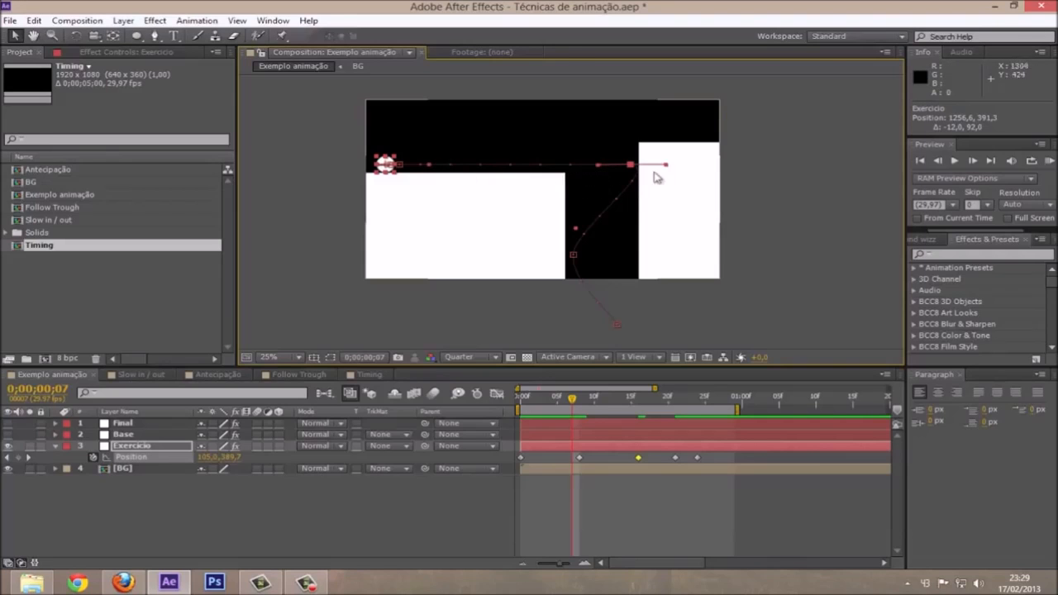
Scrub through the impact and fall between 0;00;00;16 and 0;00;00;22, and play a preview to check the straightened path.
key(period)
drag(581, 402, 638, 400)
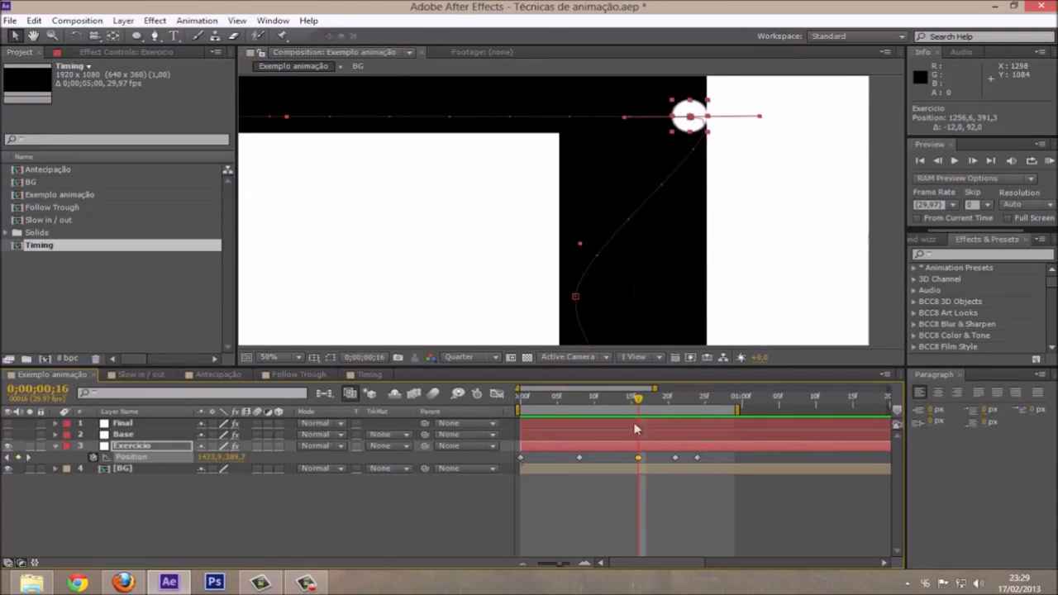
drag(642, 398, 683, 399)
key(comma)
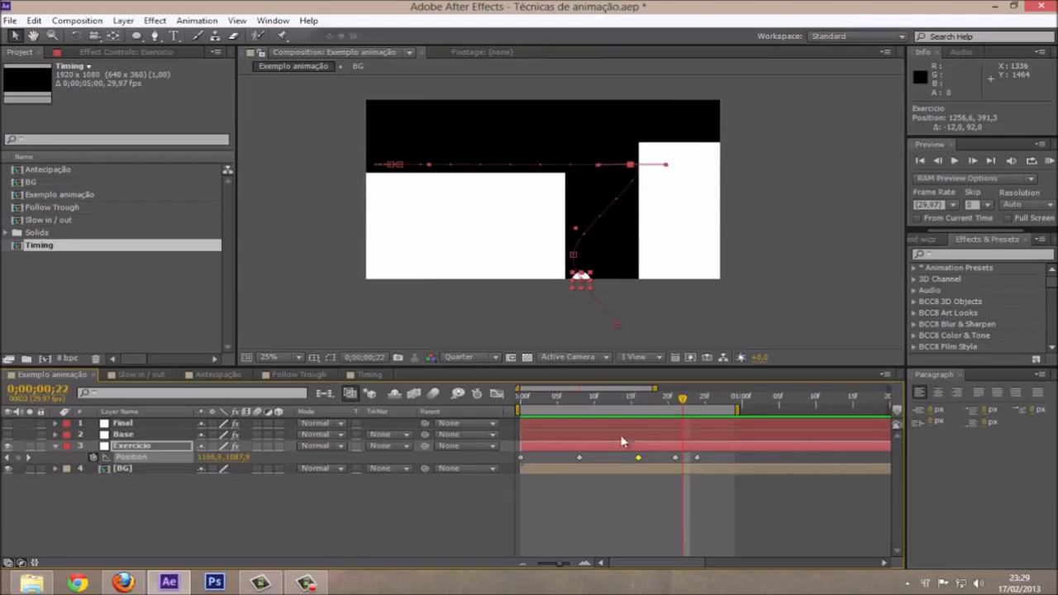
click(644, 393)
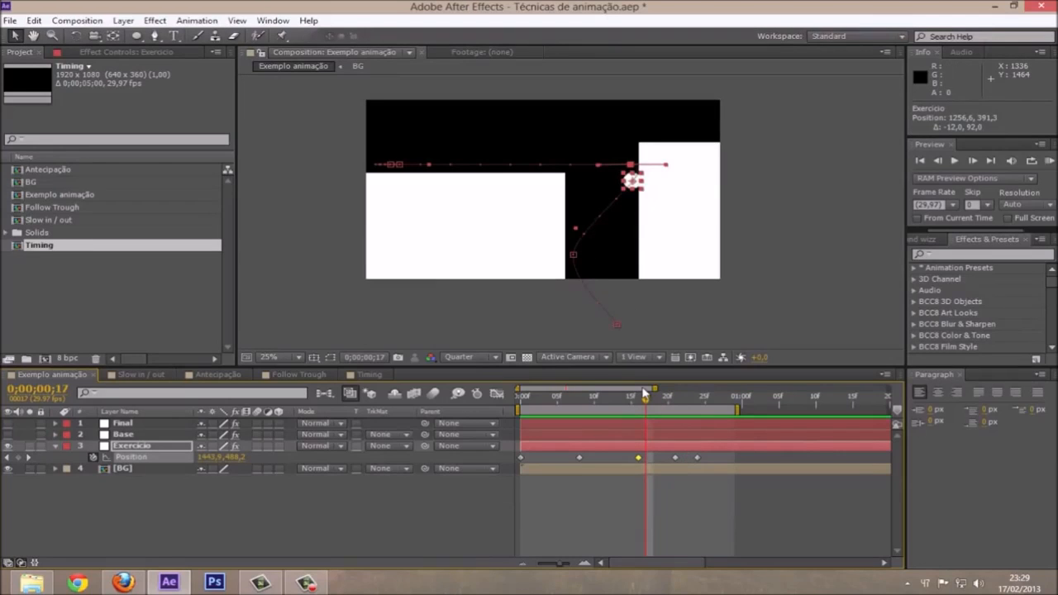
key(space)
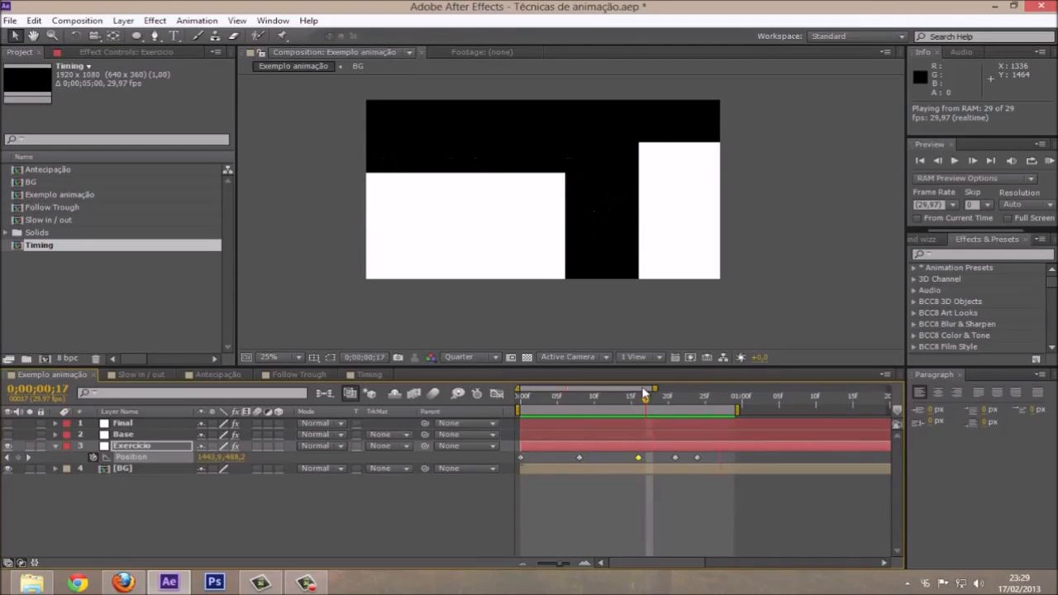
key(space)
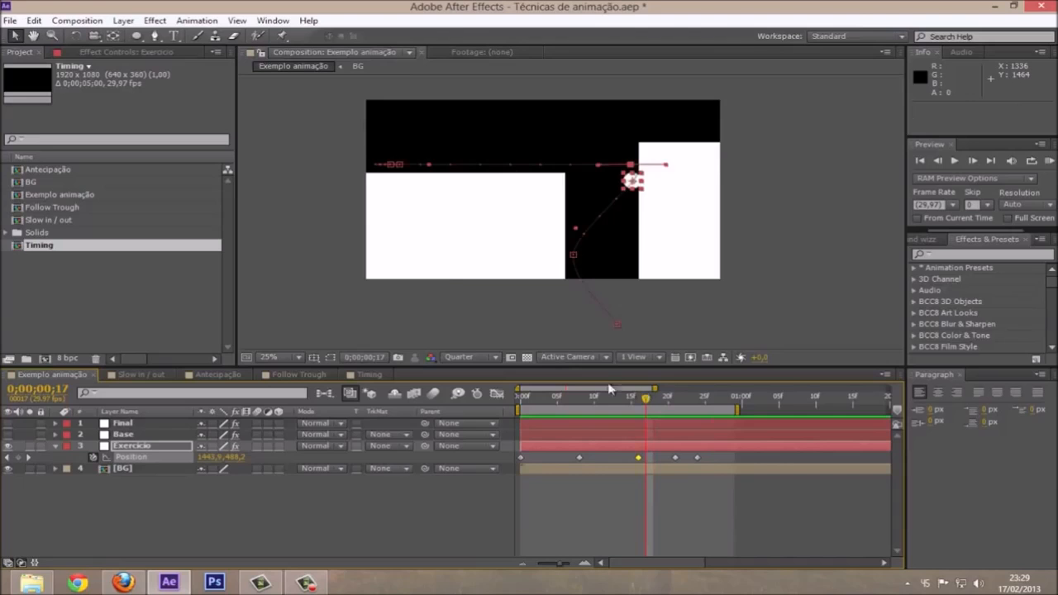
Examine the ball's launch and pull-back up close by scrubbing from 0;00;00;17 back to 0;00;00;03.
scroll(438, 175, down, 1)
scroll(503, 155, up, 1)
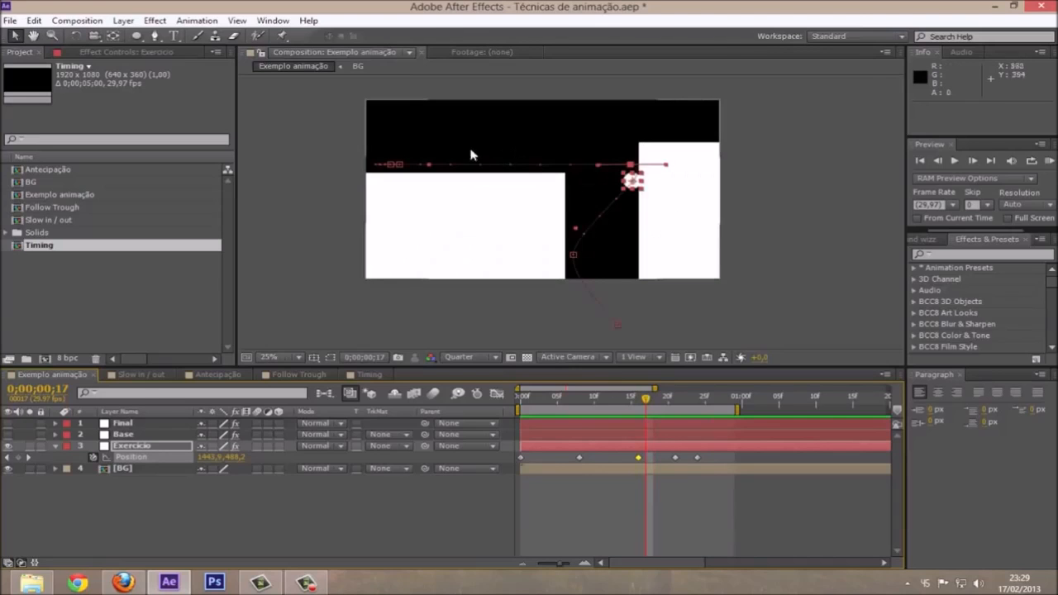
scroll(454, 149, up, 1)
scroll(529, 212, up, 1)
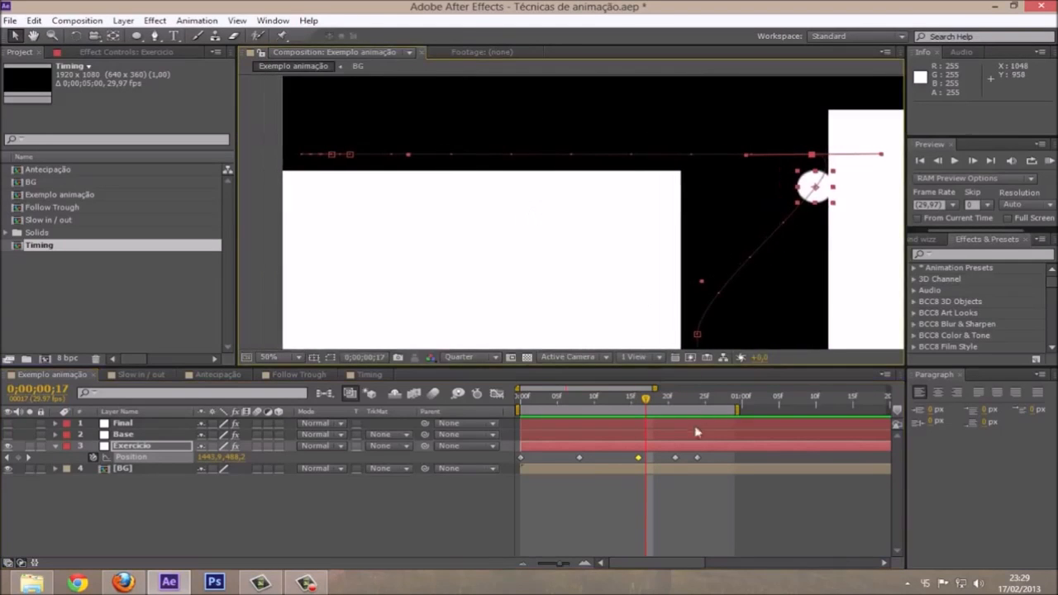
drag(648, 400, 587, 399)
scroll(504, 218, down, 1)
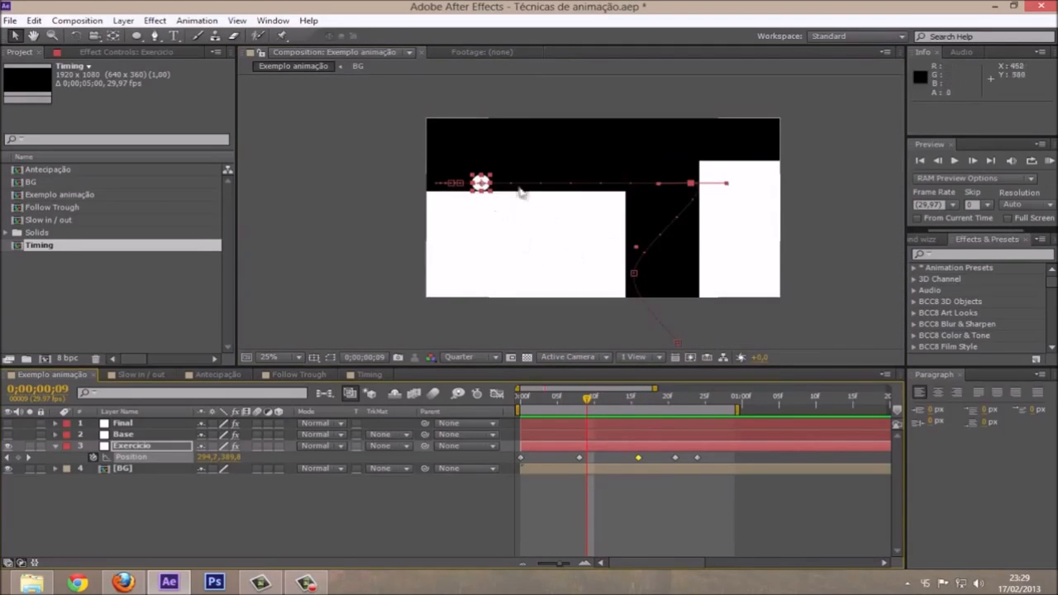
scroll(483, 190, up, 1)
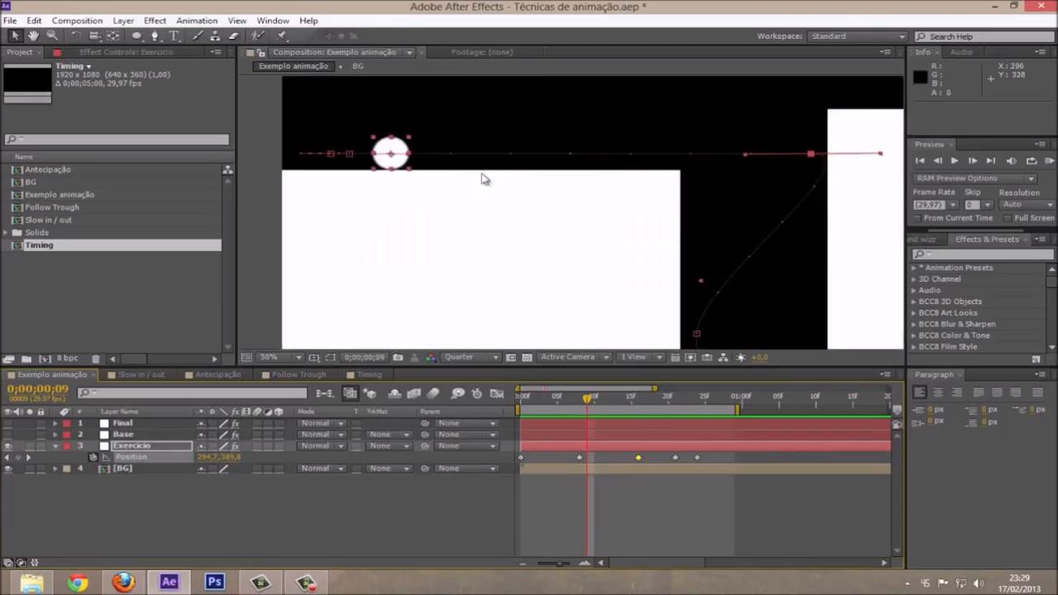
mouse_move(589, 400)
mouse_down()
mouse_move(529, 400)
mouse_move(664, 396)
mouse_move(529, 395)
mouse_move(638, 394)
mouse_move(593, 390)
mouse_up()
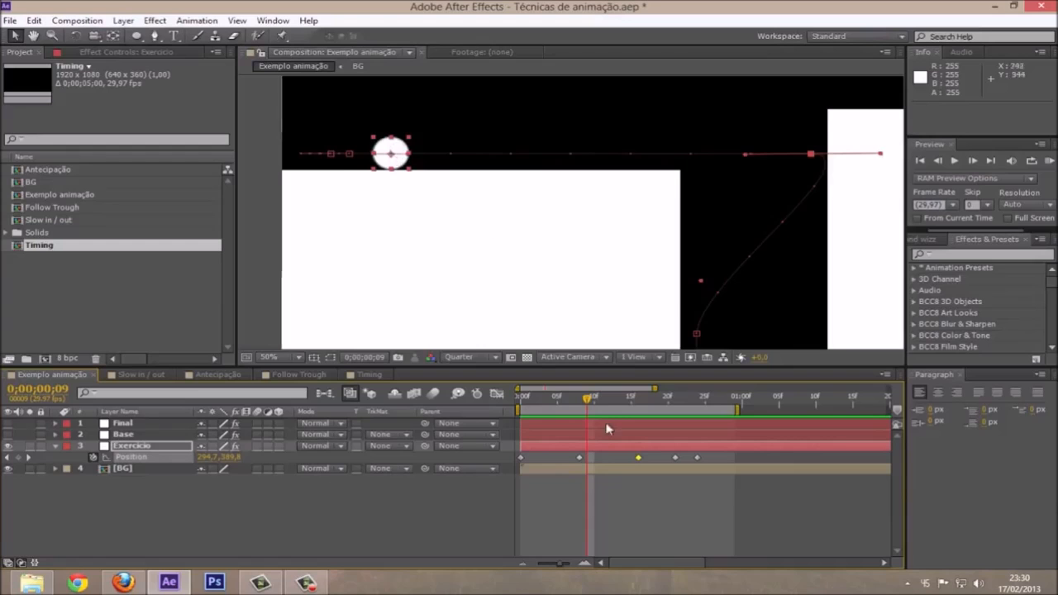
mouse_move(586, 398)
mouse_down()
mouse_move(513, 405)
mouse_move(693, 407)
mouse_move(573, 405)
mouse_up()
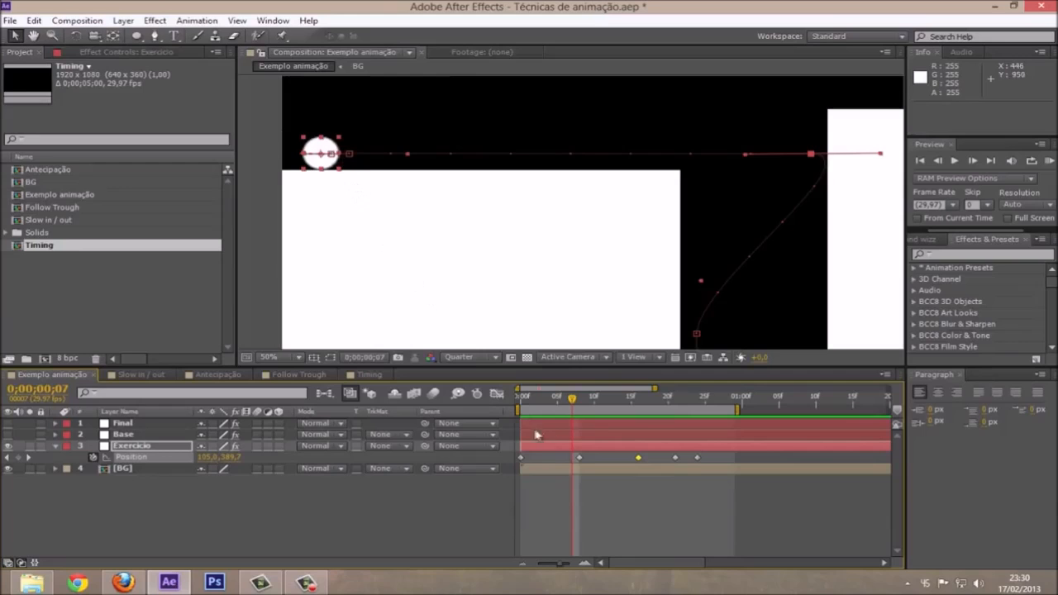
mouse_move(559, 402)
mouse_down()
mouse_move(521, 402)
mouse_move(543, 402)
mouse_up()
Look through the Exercicio layer's individual transform properties and its whole Transform group, and collapse the layer again.
click(132, 446)
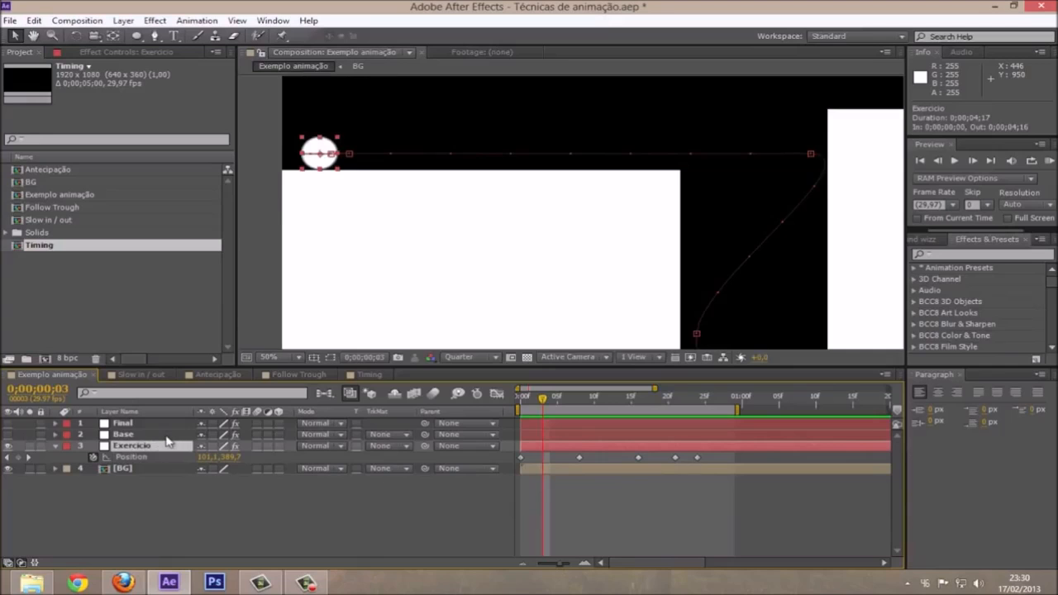
key(s)
key(p)
key(t)
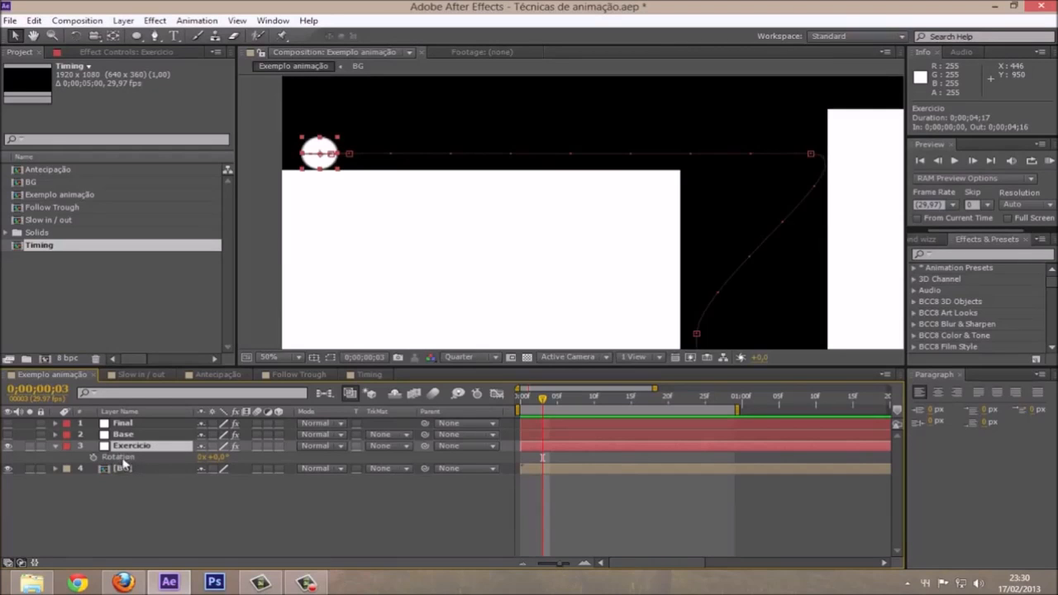
click(55, 447)
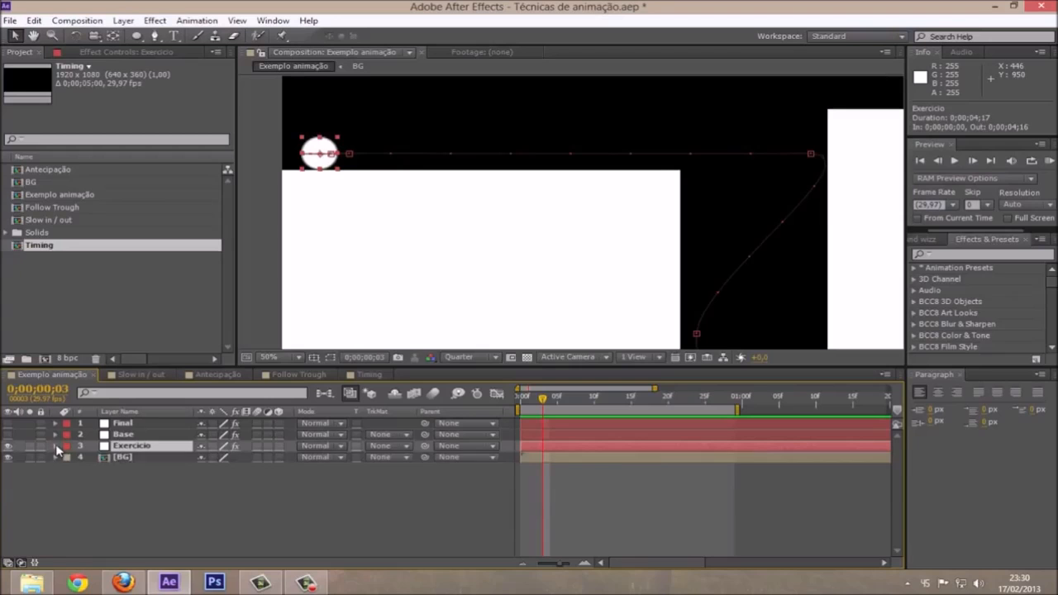
click(56, 447)
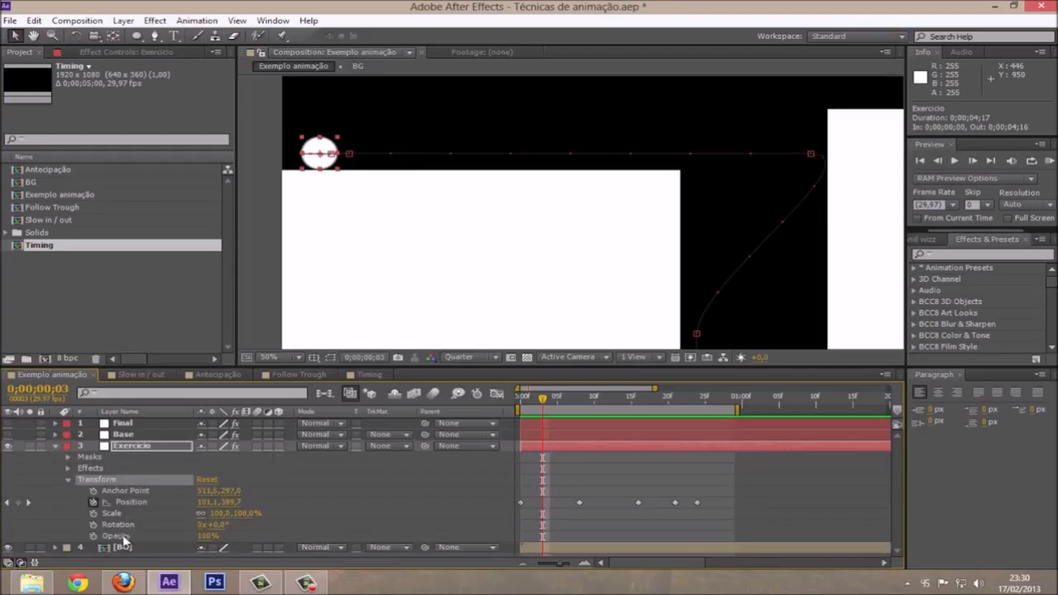
click(69, 479)
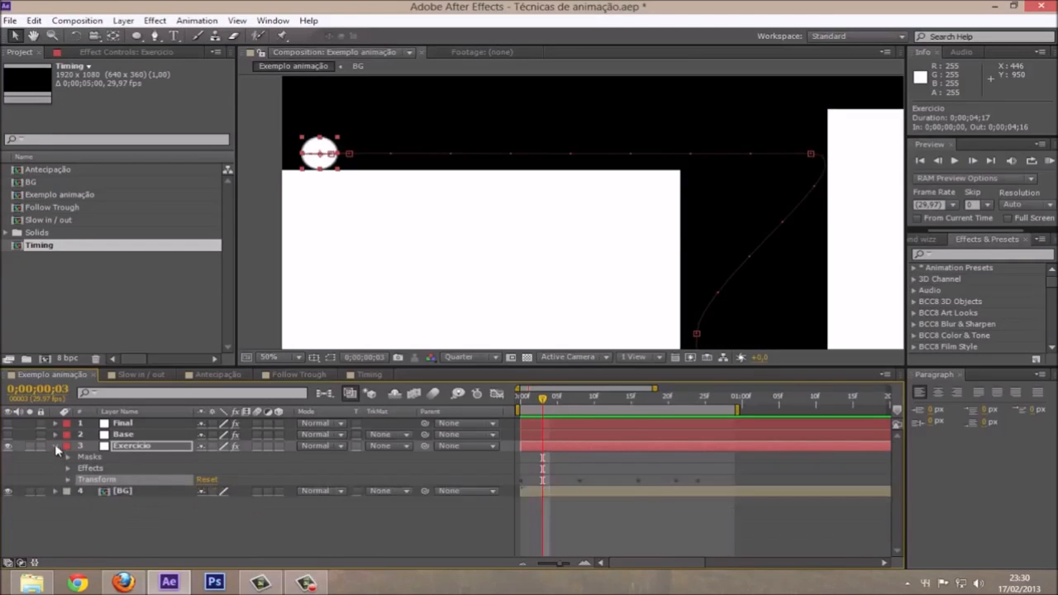
click(55, 445)
Show the Position and Scale properties of the Exercicio layer together and select Scale.
key(p)
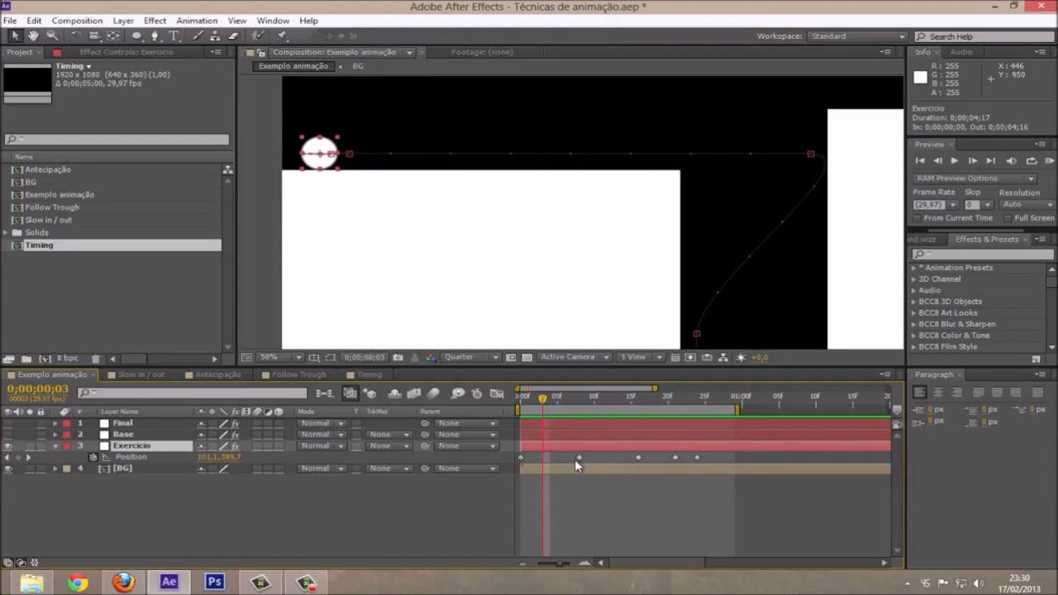
key(shift+s)
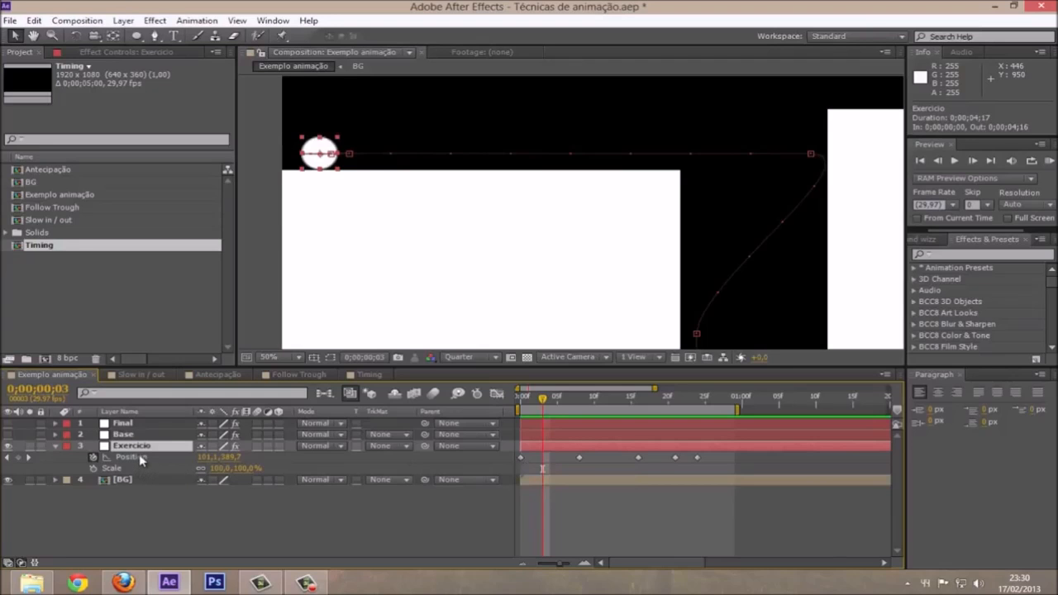
click(140, 456)
click(123, 469)
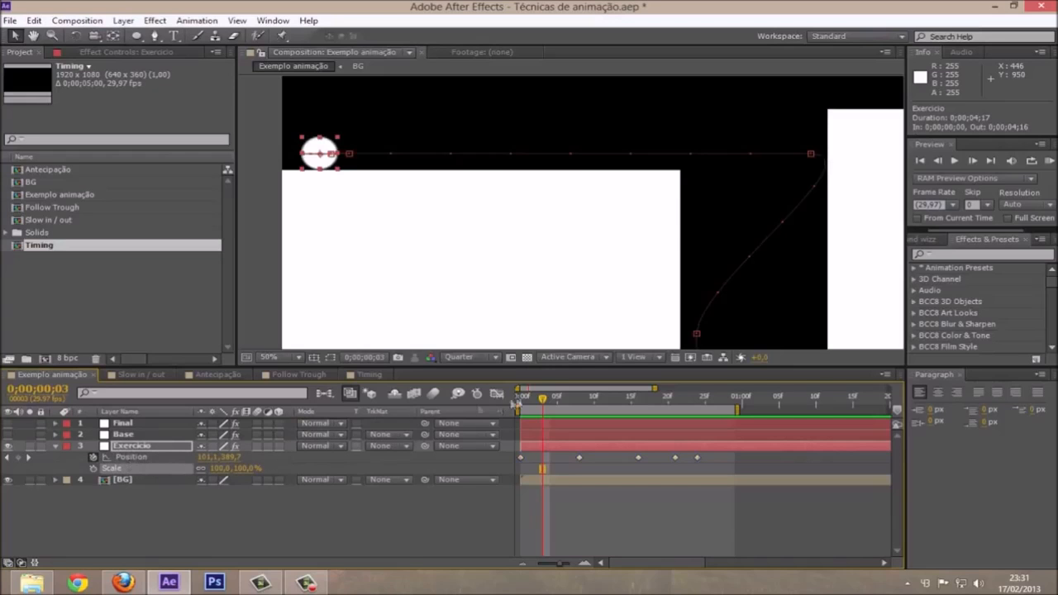
At 0;00;00;05, try scaling the Exercicio ball uniformly to 109% and undo the change.
click(557, 398)
mouse_move(222, 477)
mouse_down()
mouse_move(211, 468)
mouse_move(283, 454)
mouse_move(188, 459)
mouse_move(243, 468)
mouse_move(203, 457)
mouse_move(244, 453)
mouse_move(217, 460)
mouse_up()
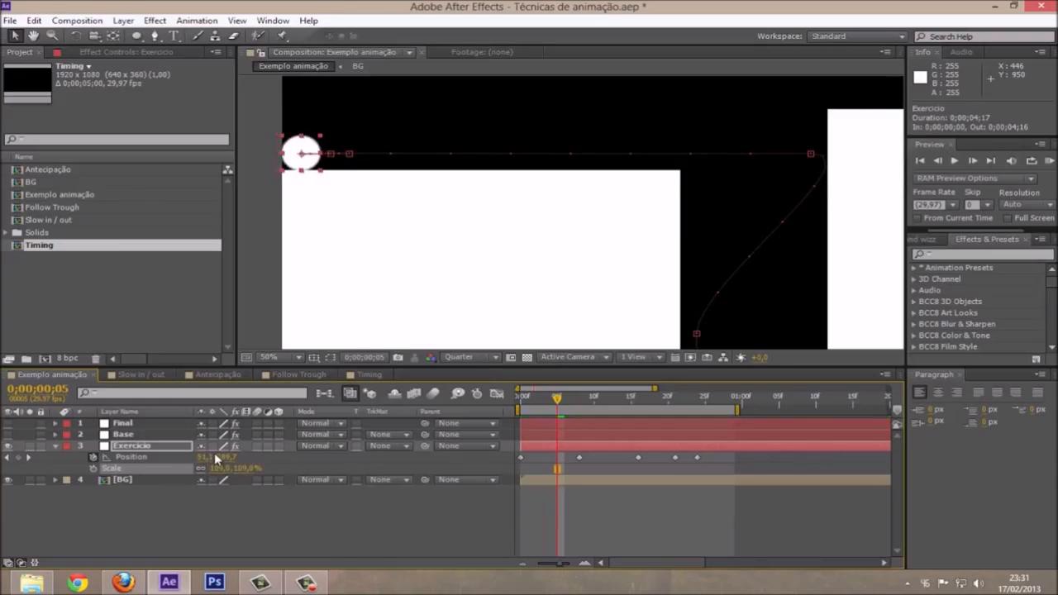
key(ctrl+z)
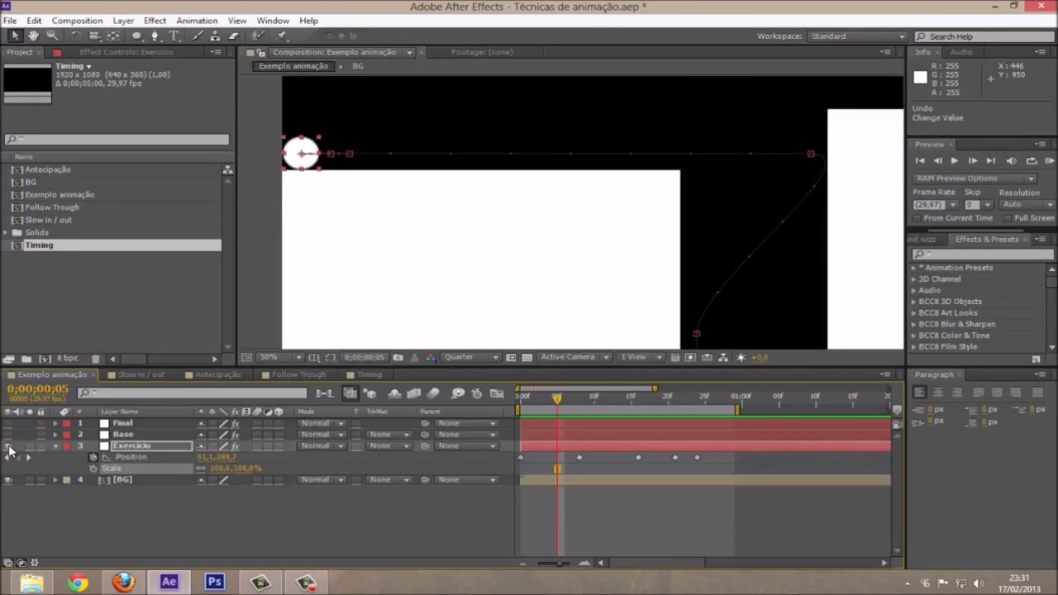
Hide the Exercicio layer, show the Final layer, and scrub between 0;00;00;05 and 0;00;00;20 to examine its squash and stretch.
click(9, 446)
click(9, 423)
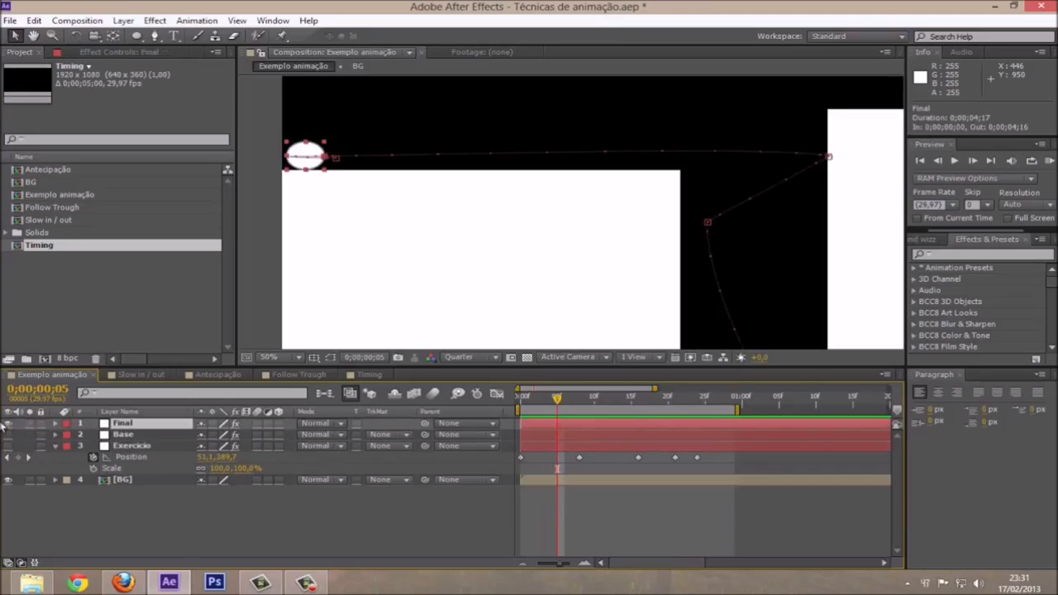
drag(558, 402, 666, 382)
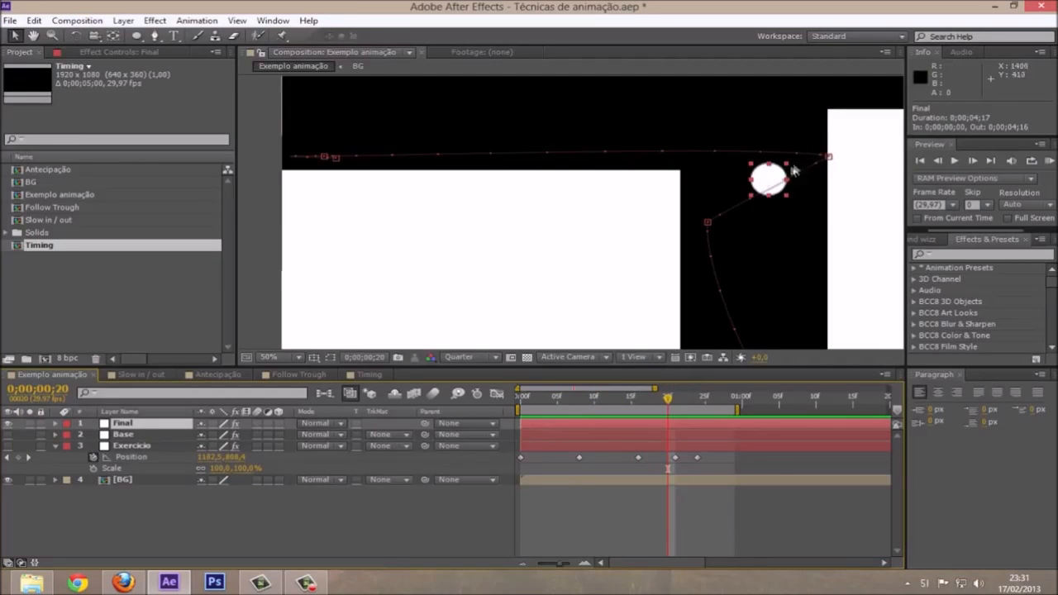
drag(668, 398, 558, 369)
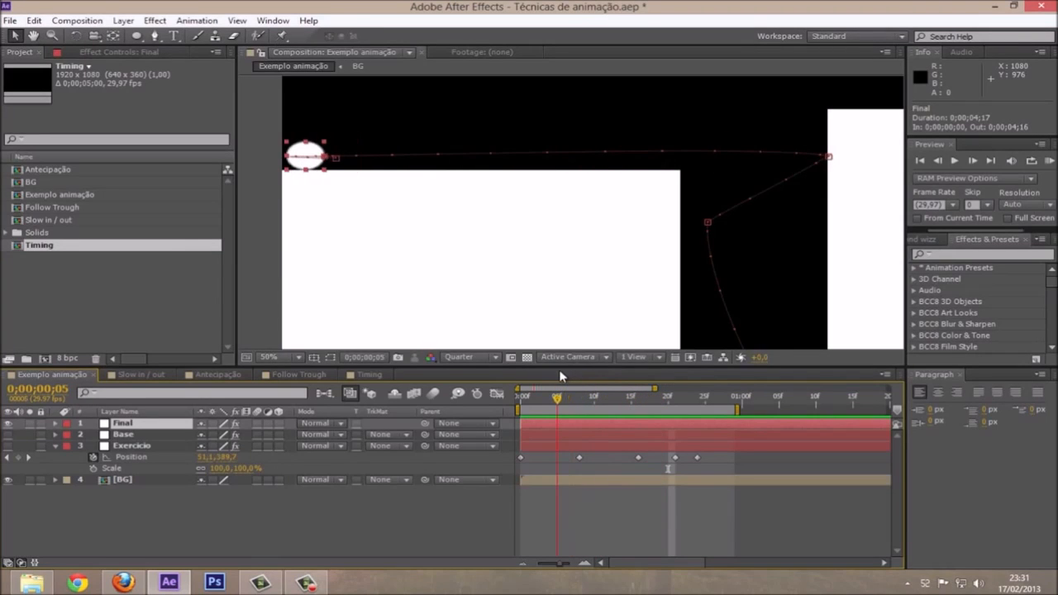
Hide the Final layer, make the Exercicio layer visible again and select it.
click(7, 424)
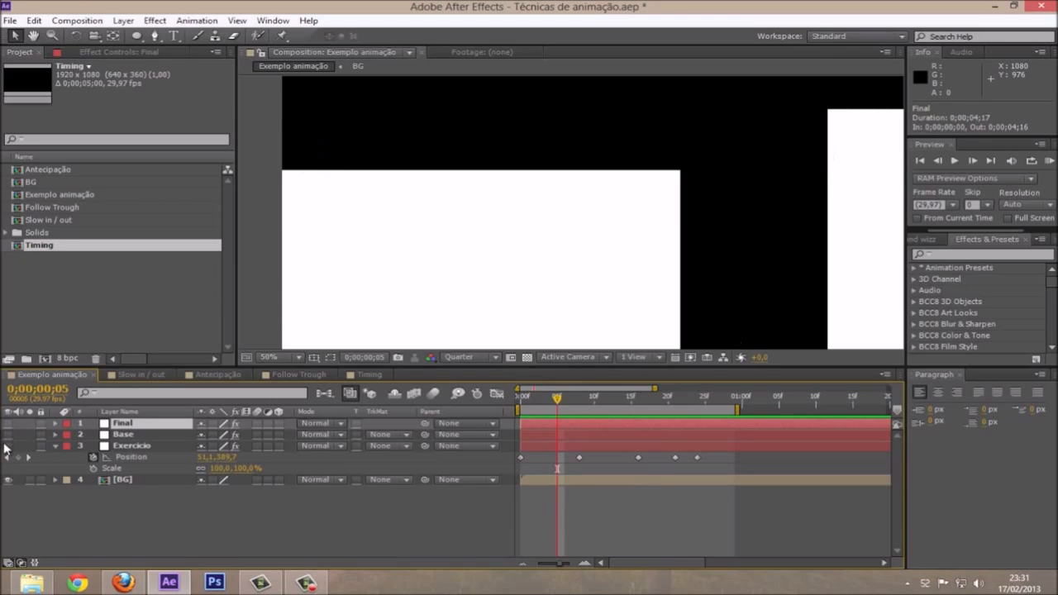
click(8, 446)
click(132, 445)
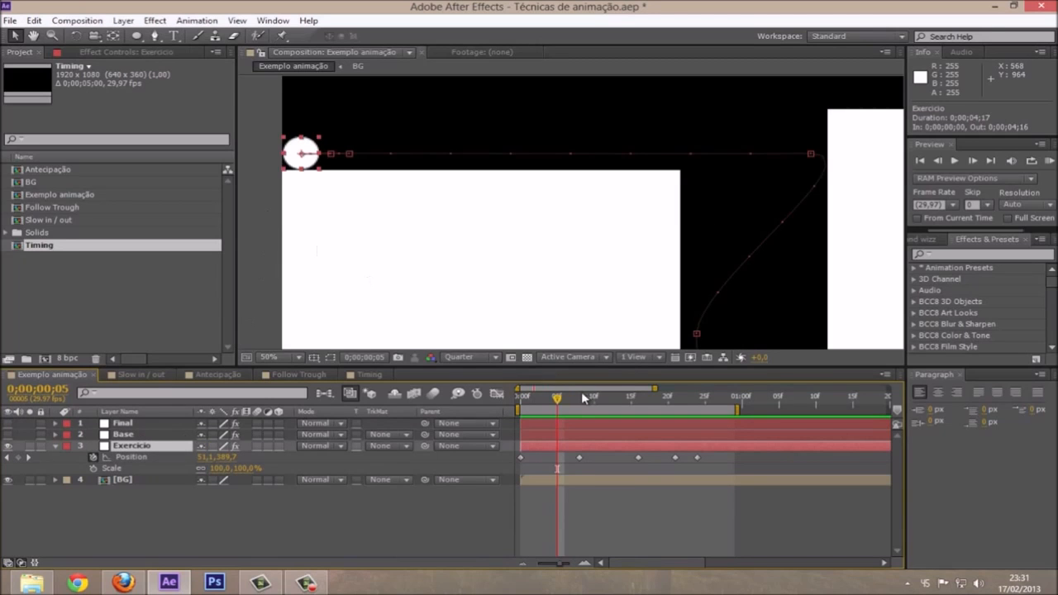